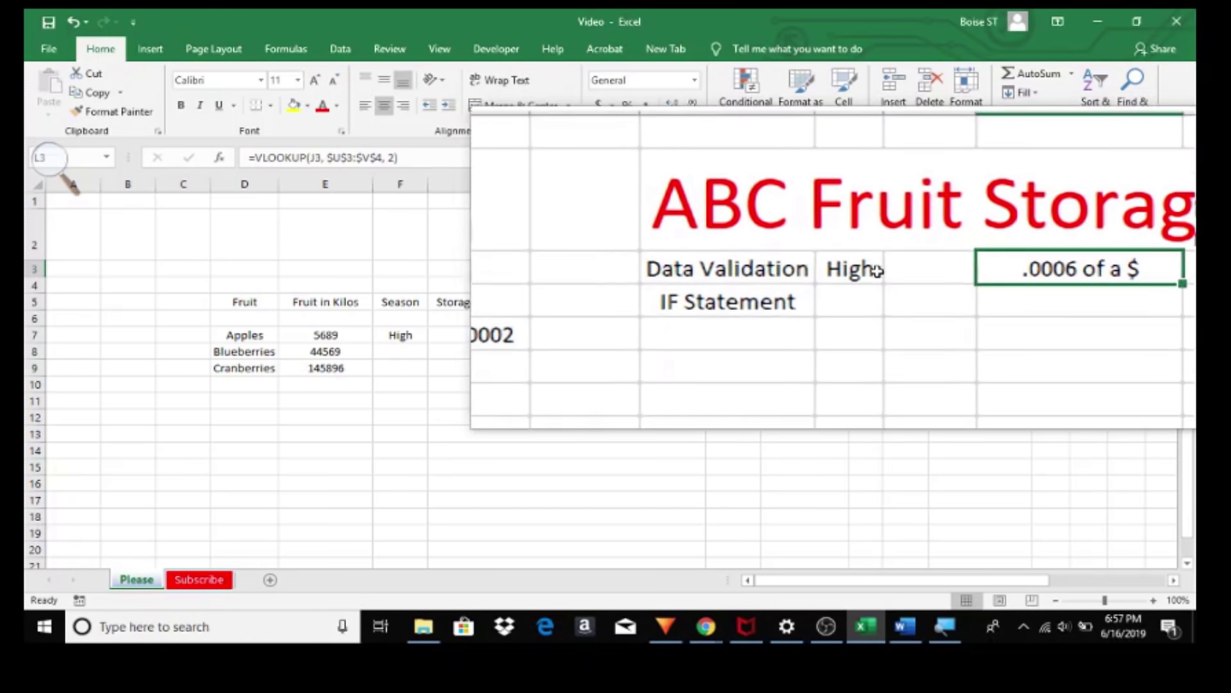
Step: Choose Low from the data validation list in cell J3 and close the screen magnifier
click(869, 266)
click(894, 267)
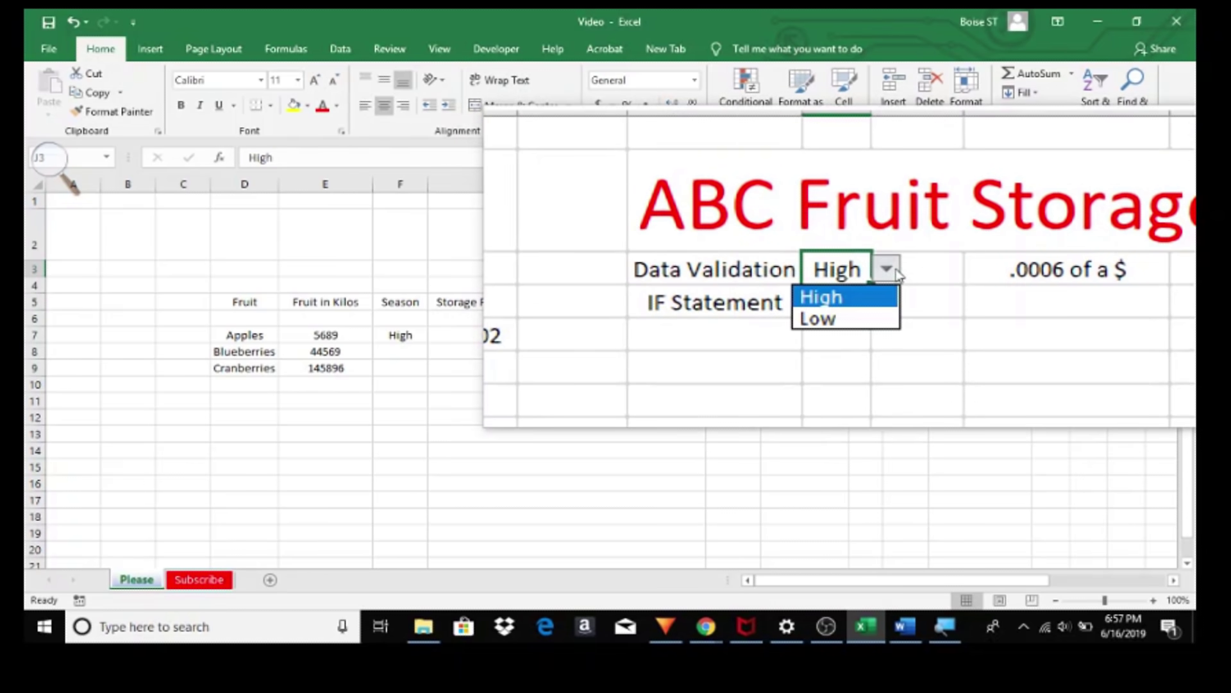
click(892, 296)
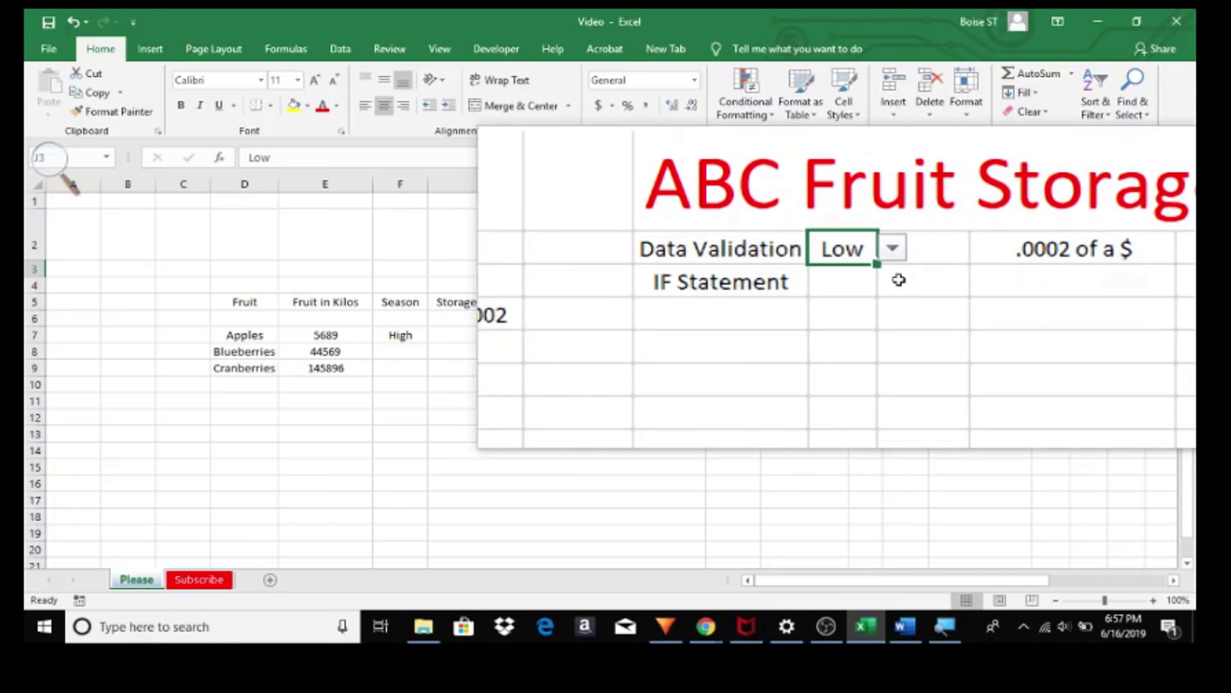
key(super+Escape)
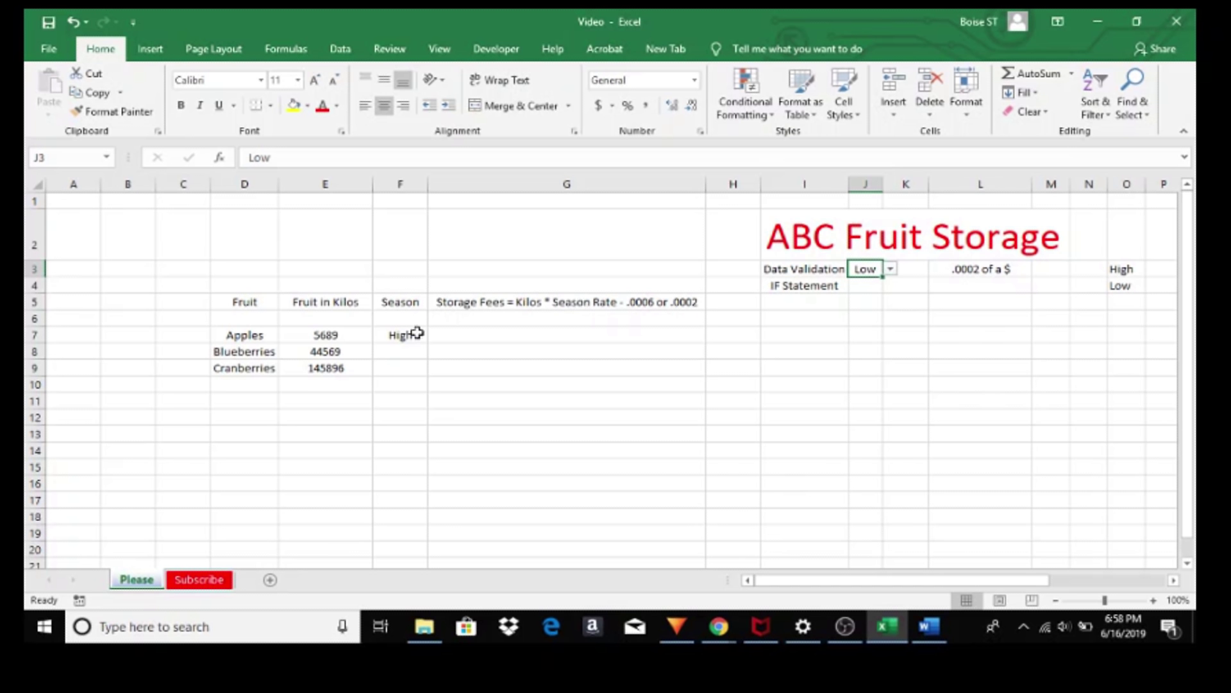
Step: Magnify the view and begin an IF formula in G7, the Apples storage fee, with the logical test F7="High"
click(458, 334)
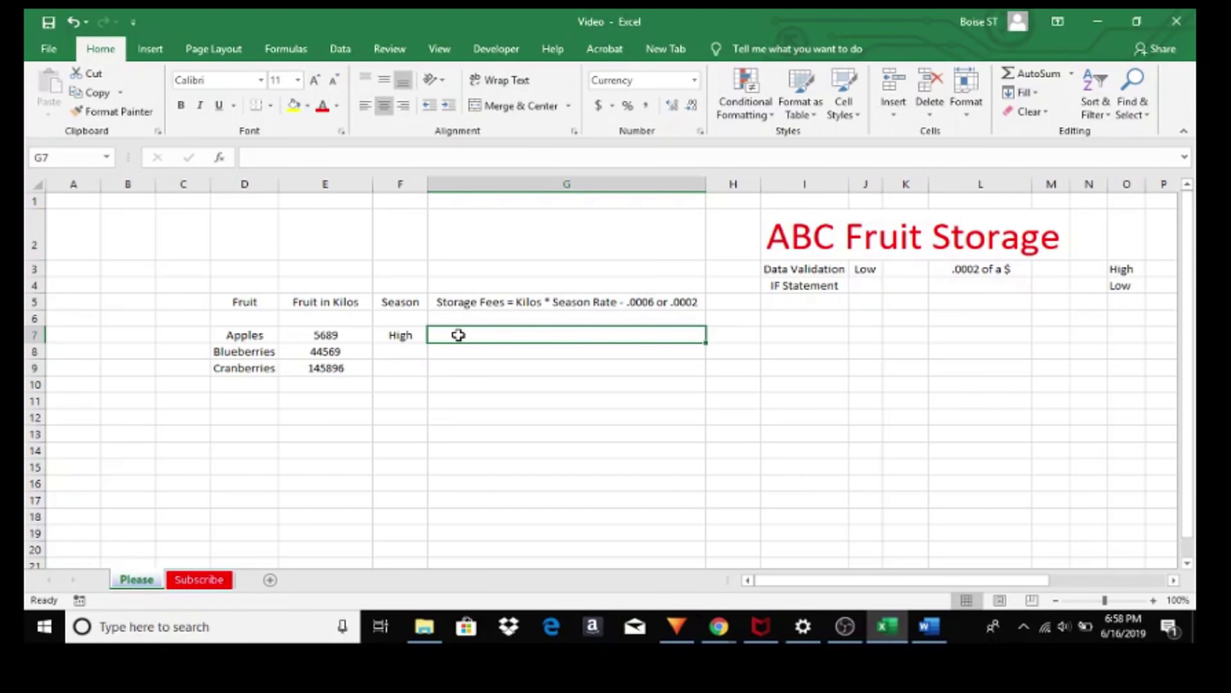
key(super+plus)
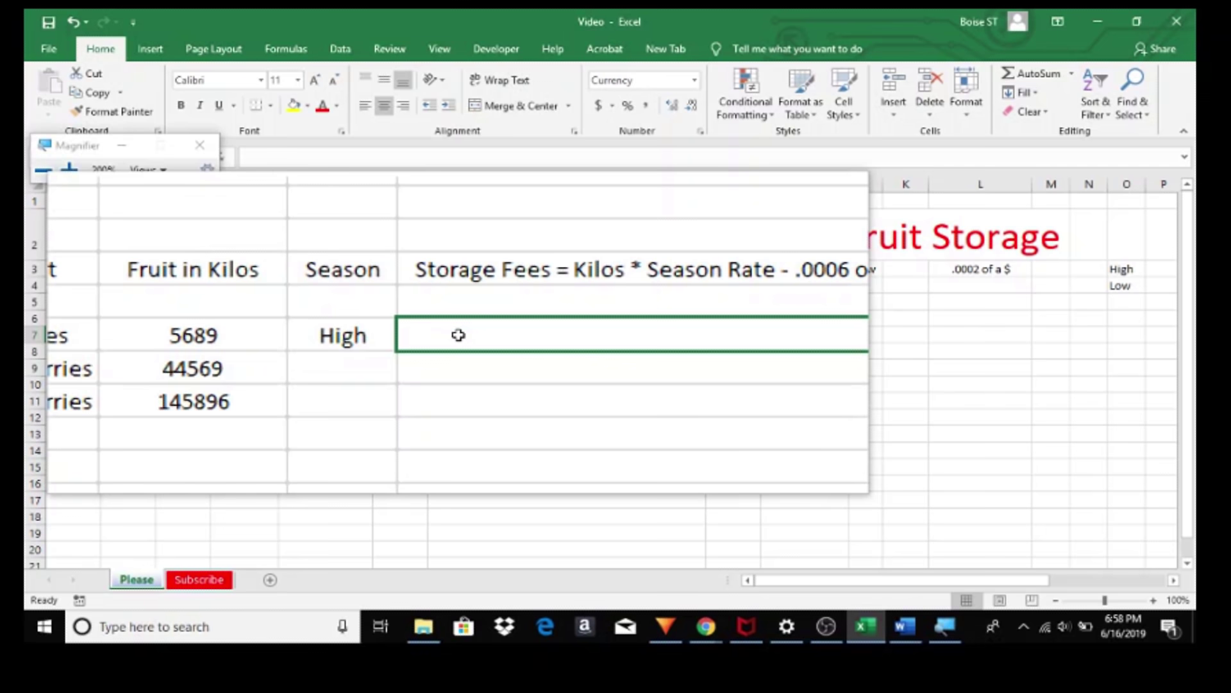
text(=)
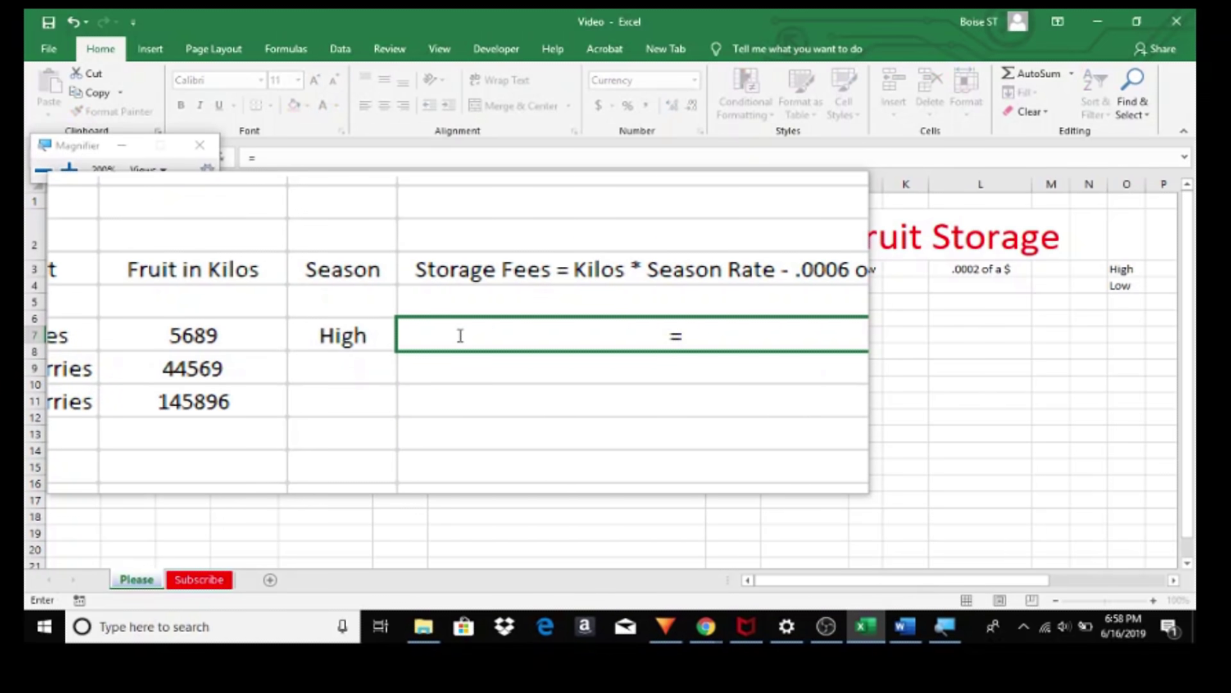
text(if()
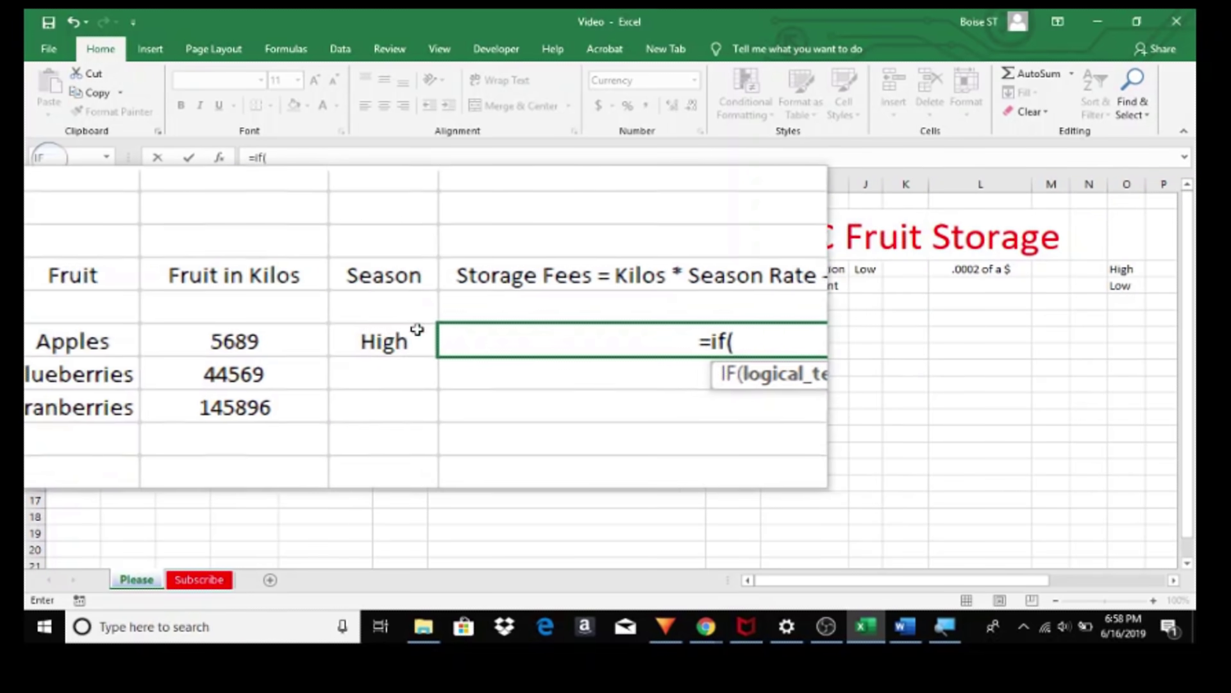
click(400, 334)
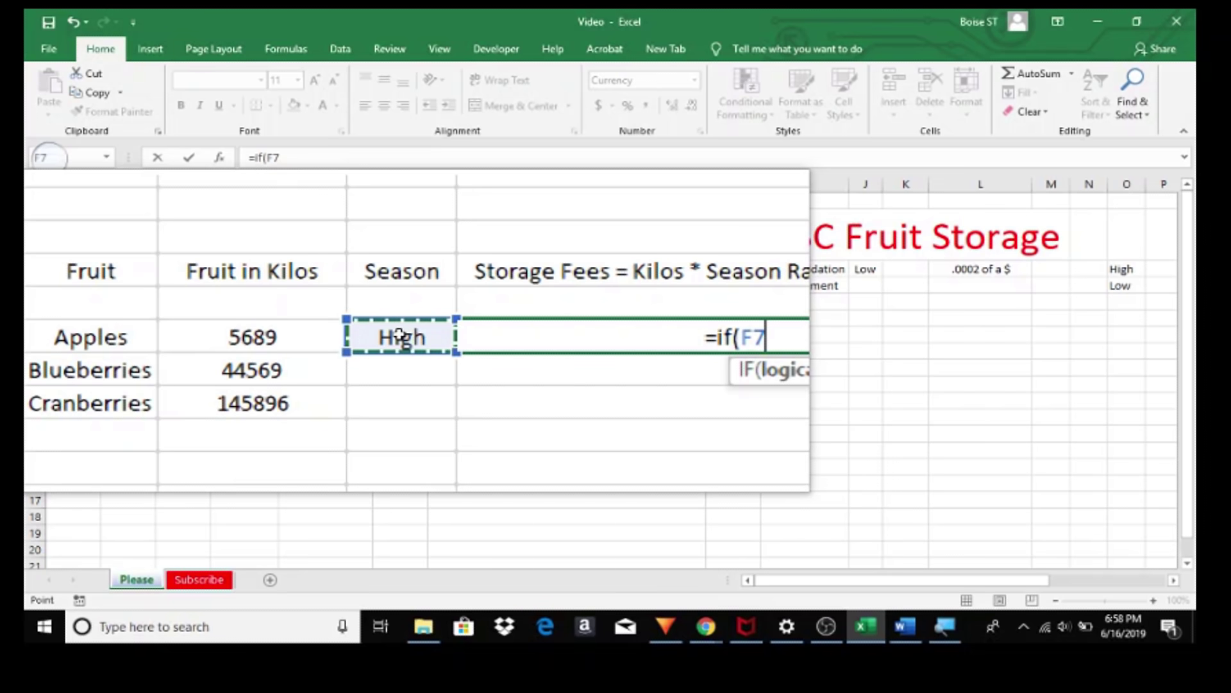
text(=)
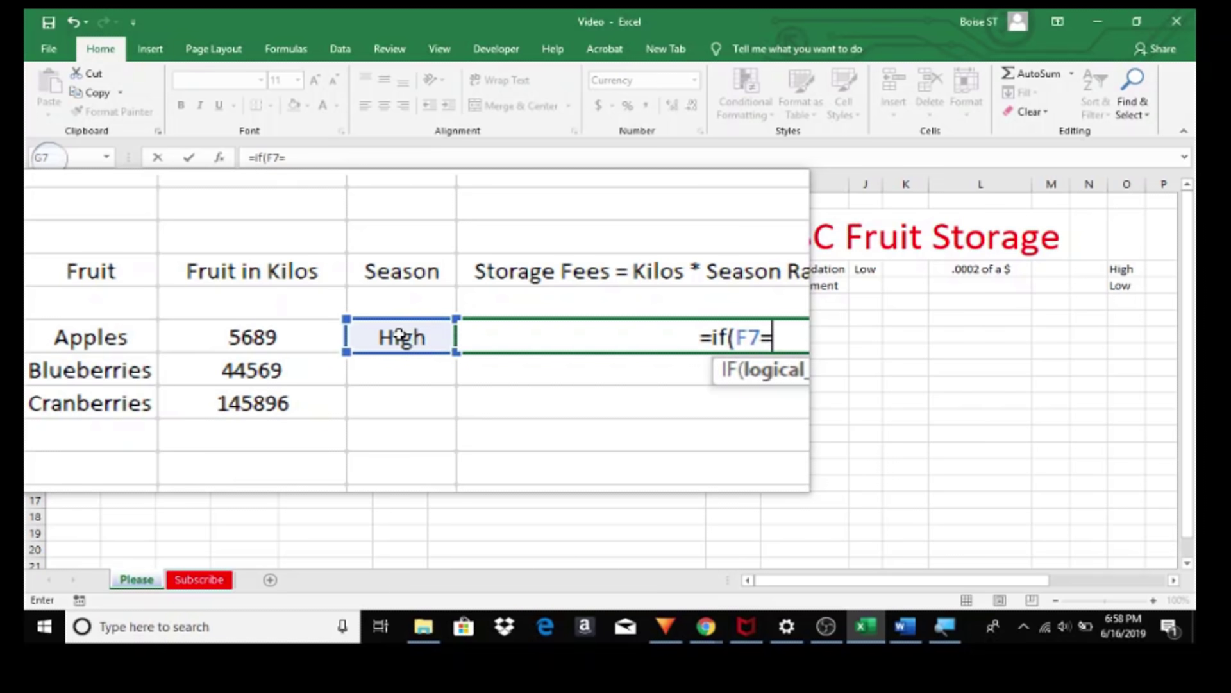
text("H)
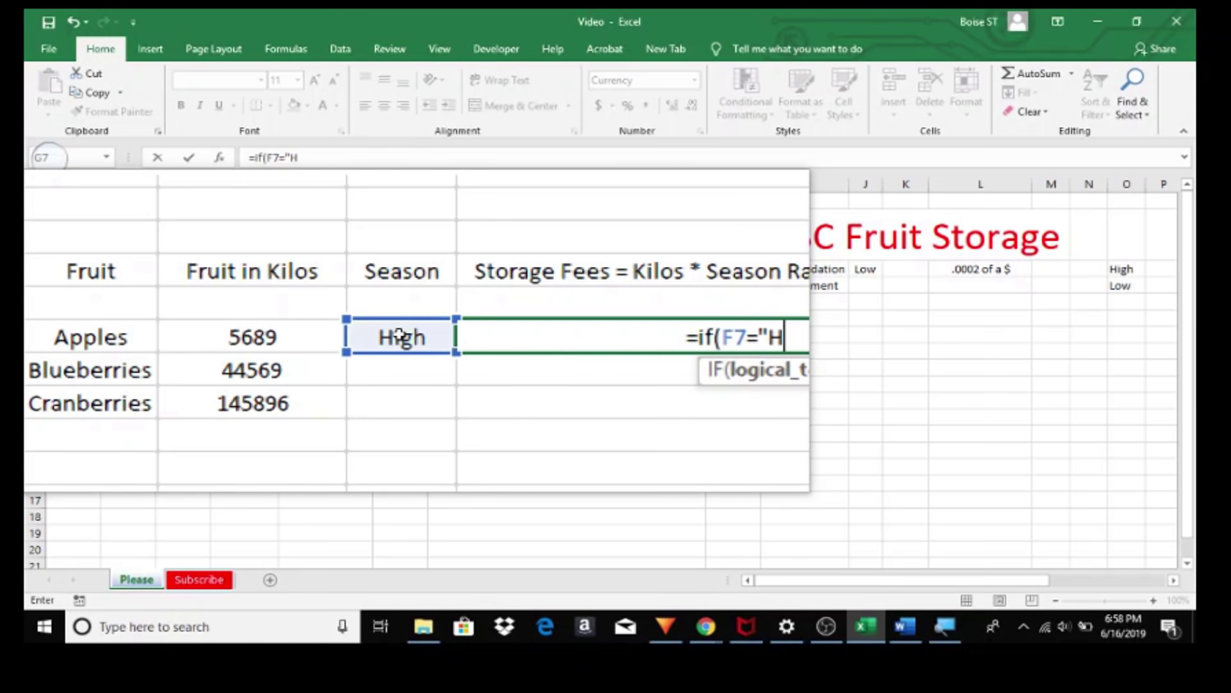
text(igh)
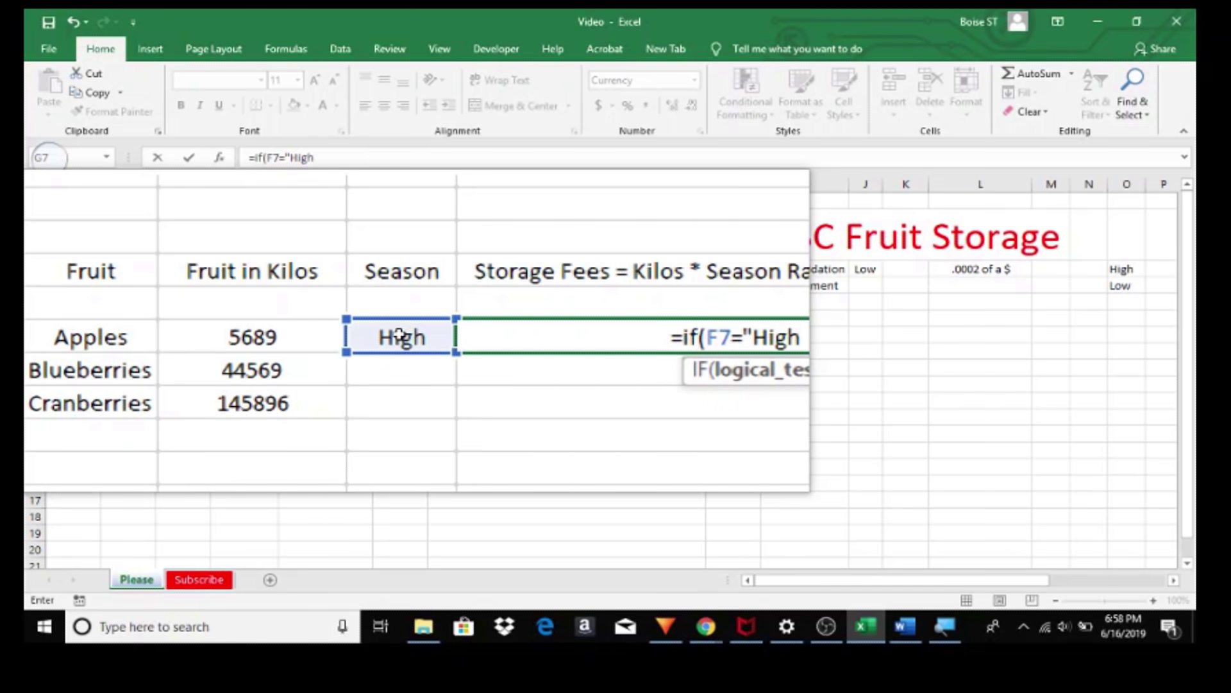
text(".)
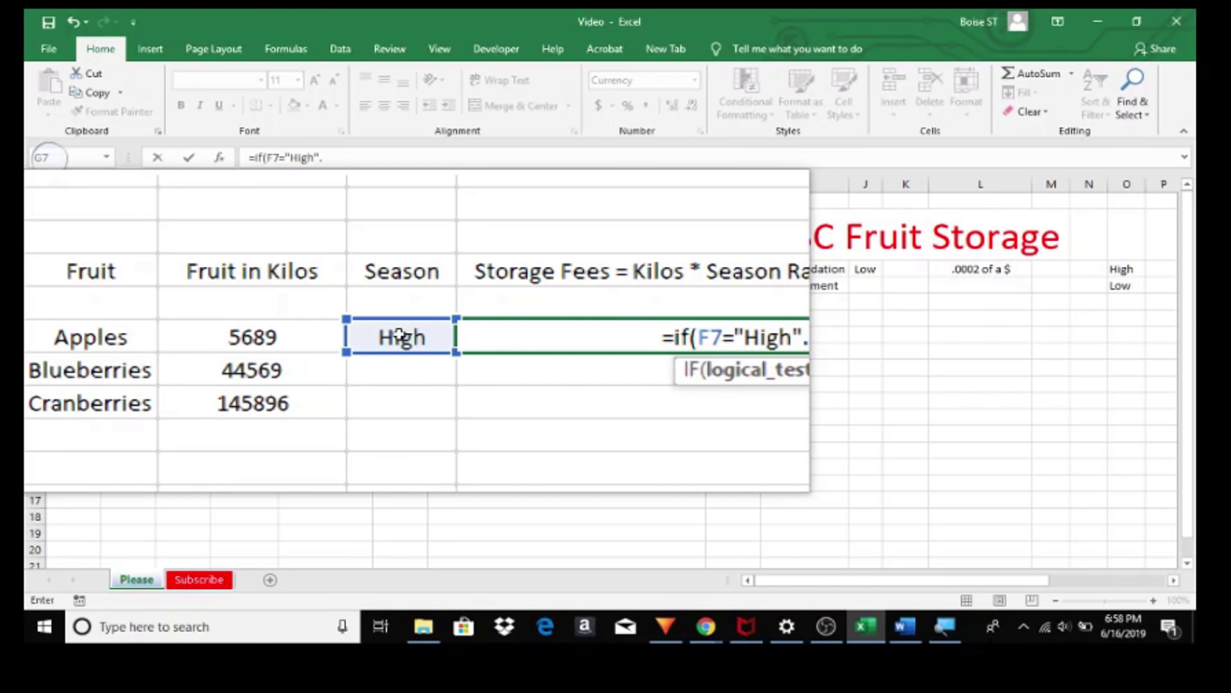
key(BackSpace)
text(,)
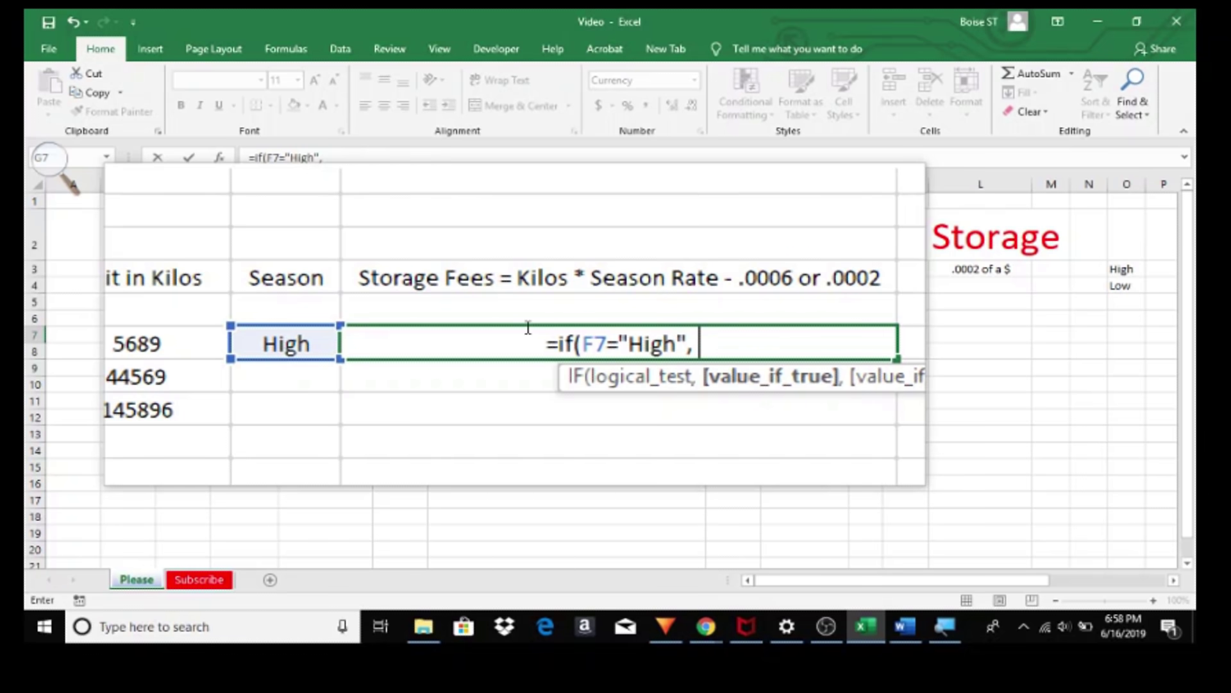
Step: Add (E7*.0006) as the value-if-true argument of the IF formula in G7
text(()
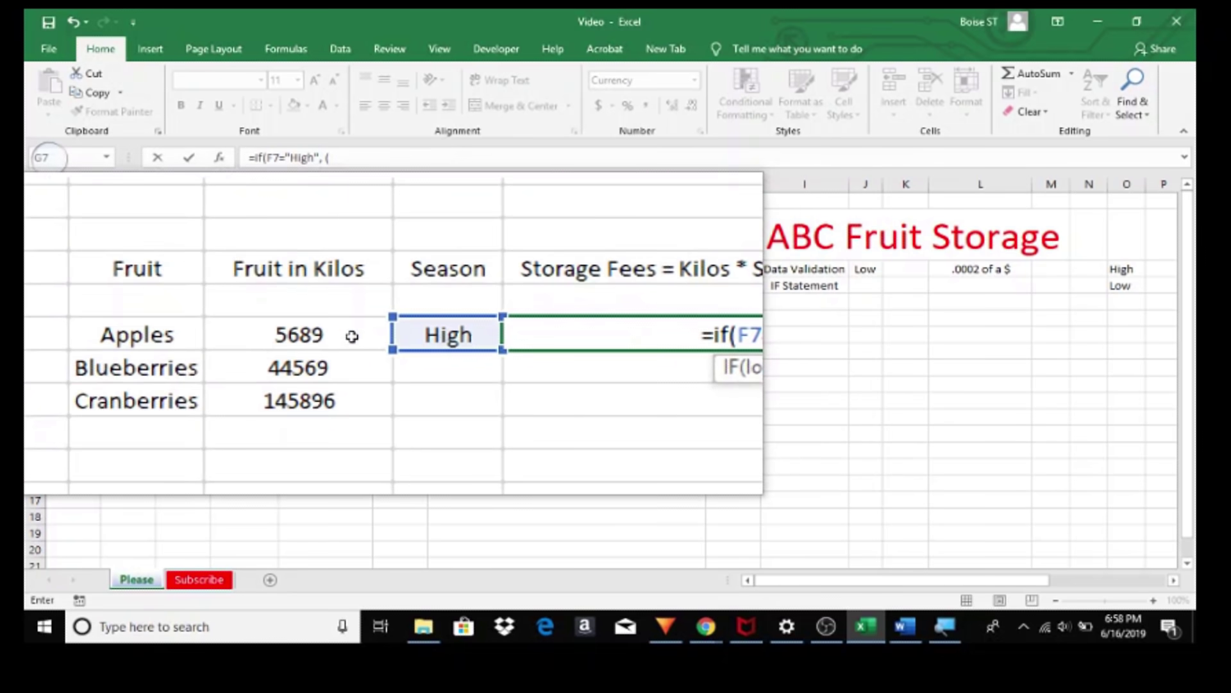
click(351, 336)
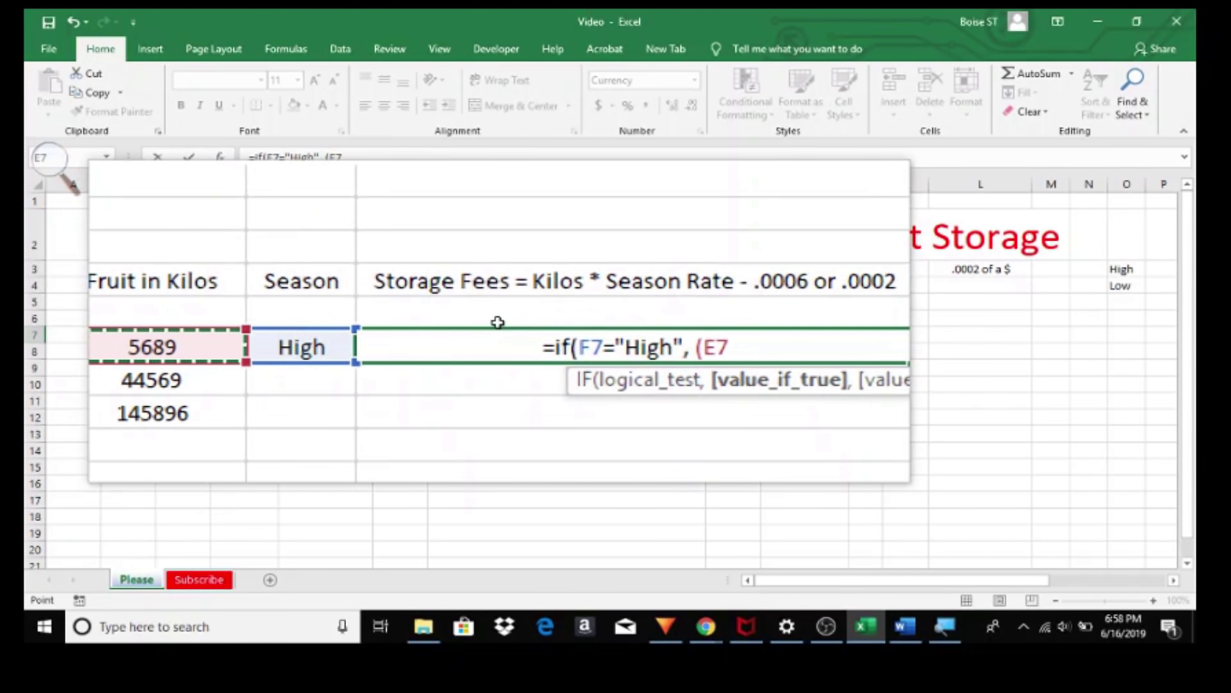
text(*)
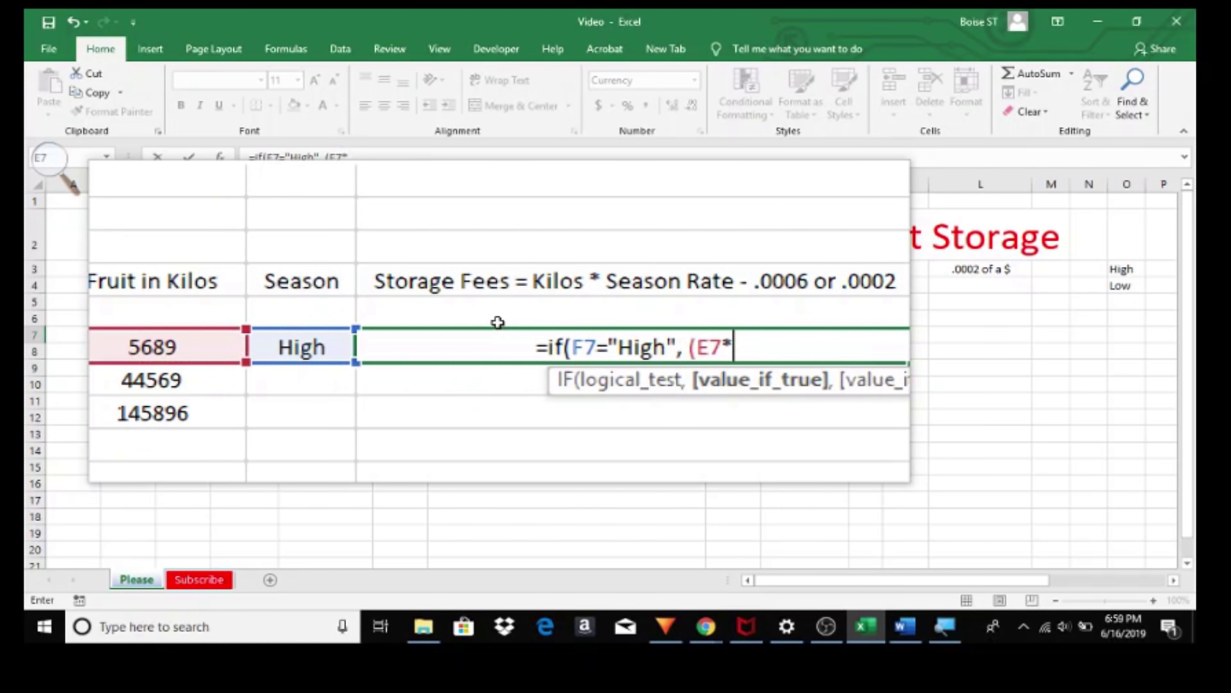
text(.)
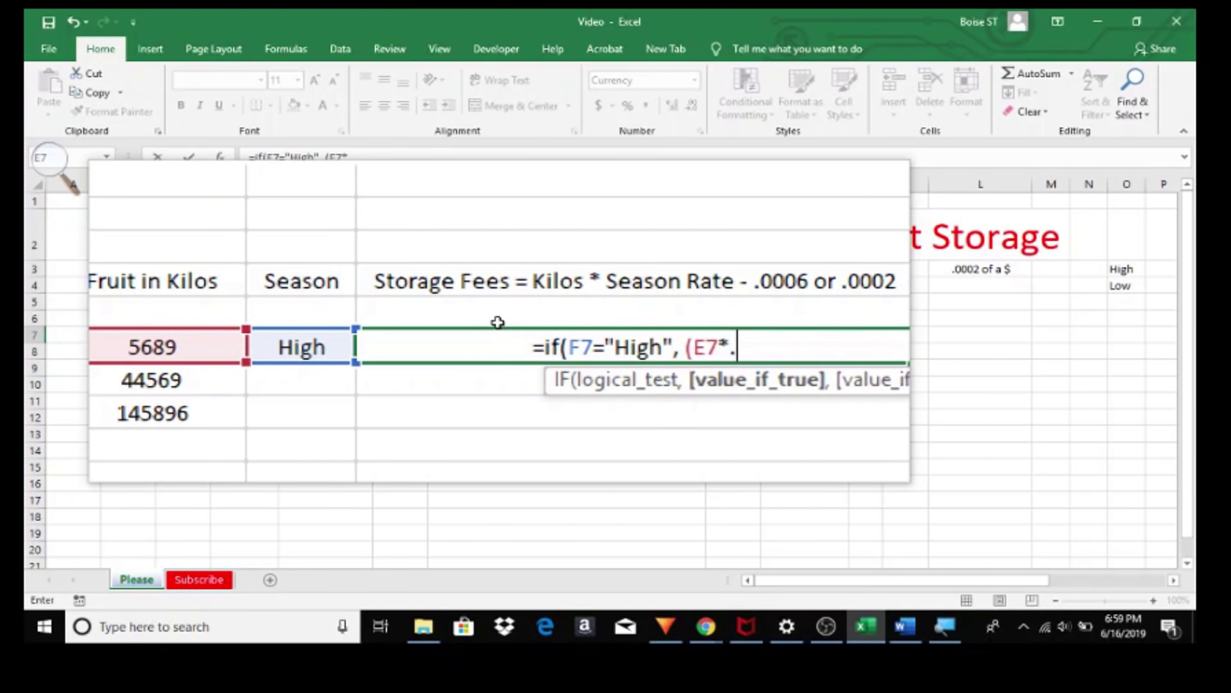
text(0006)
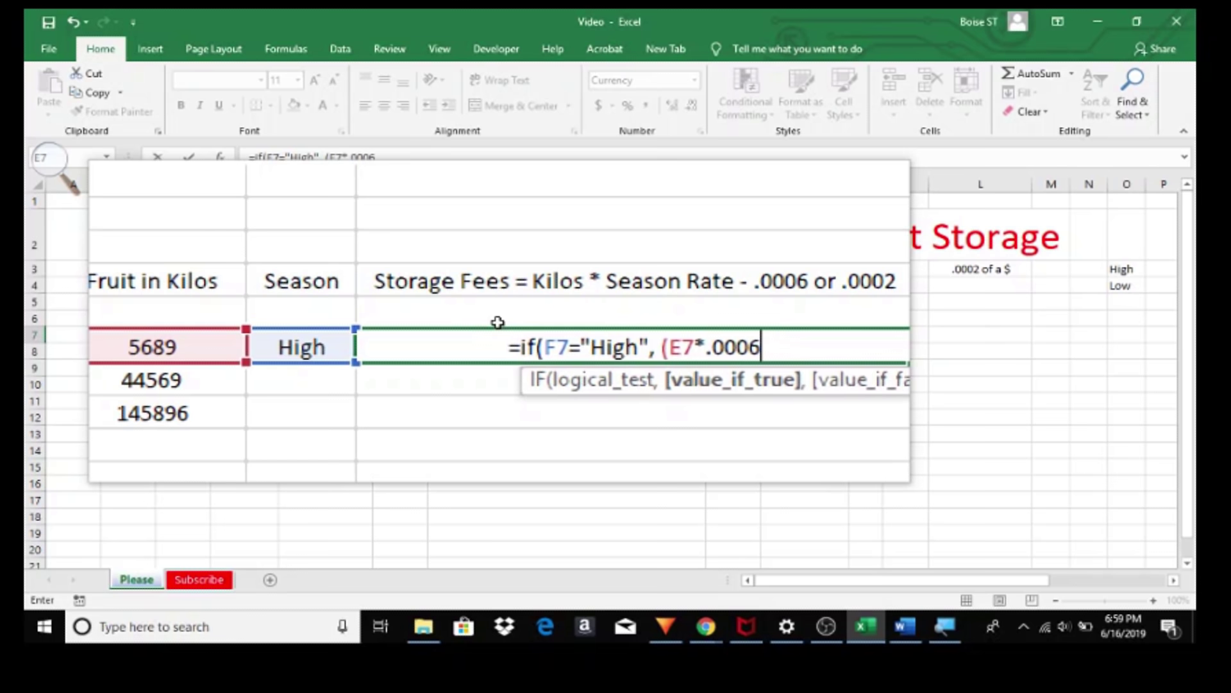
text())
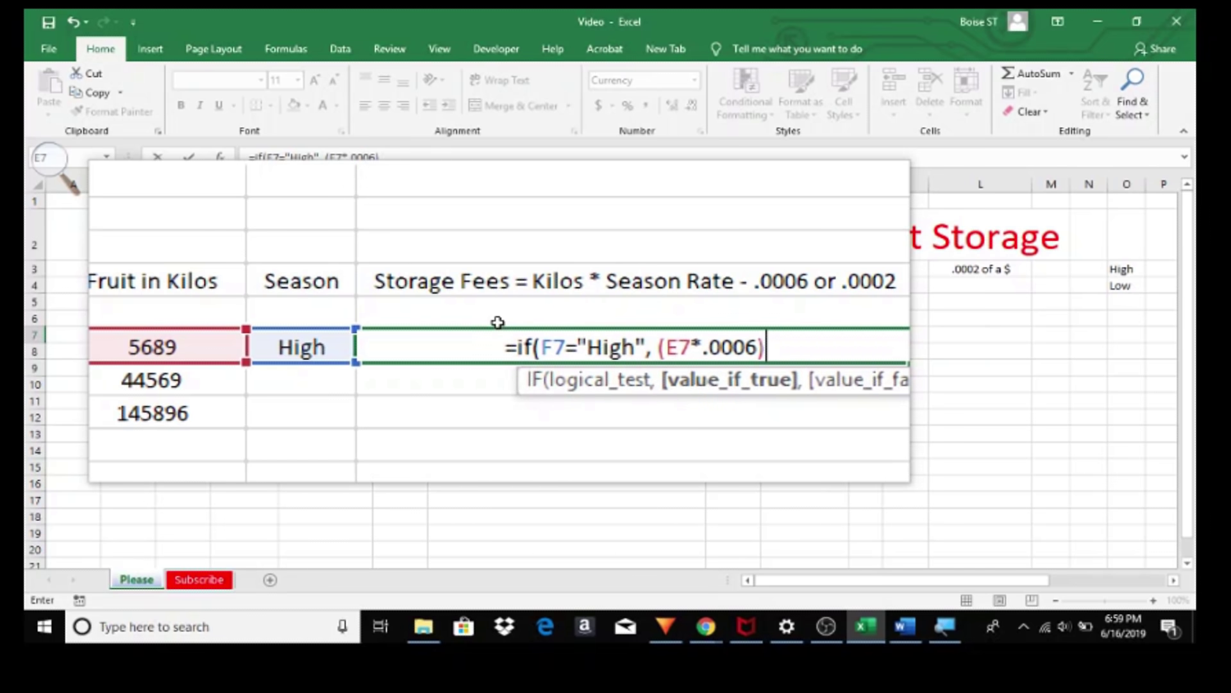
text(, )
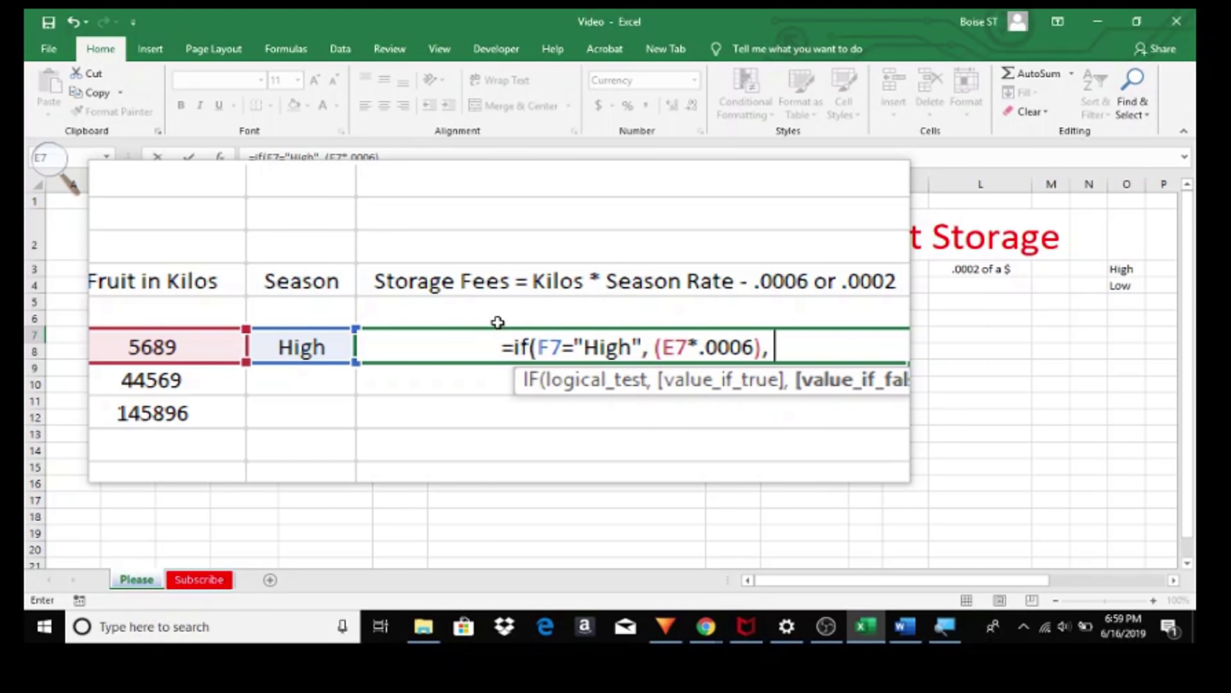
Step: Complete the G7 formula with (E7*.0002) as the value if false, enter it, and close the magnifier
text(()
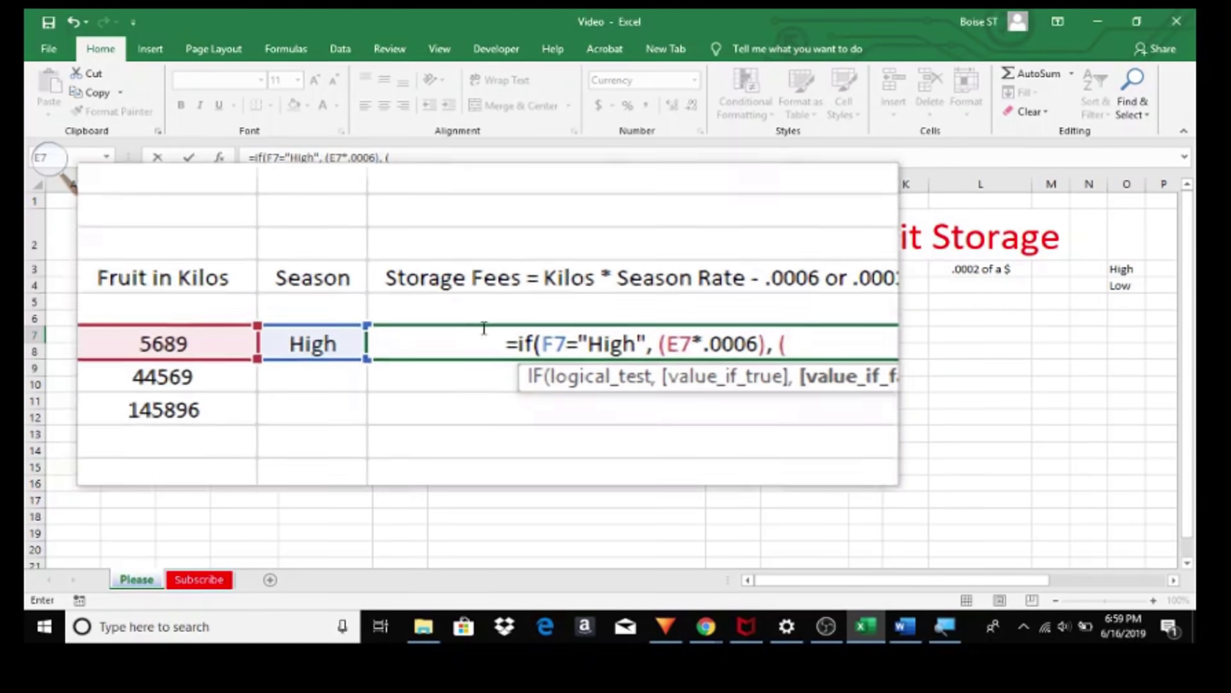
click(349, 335)
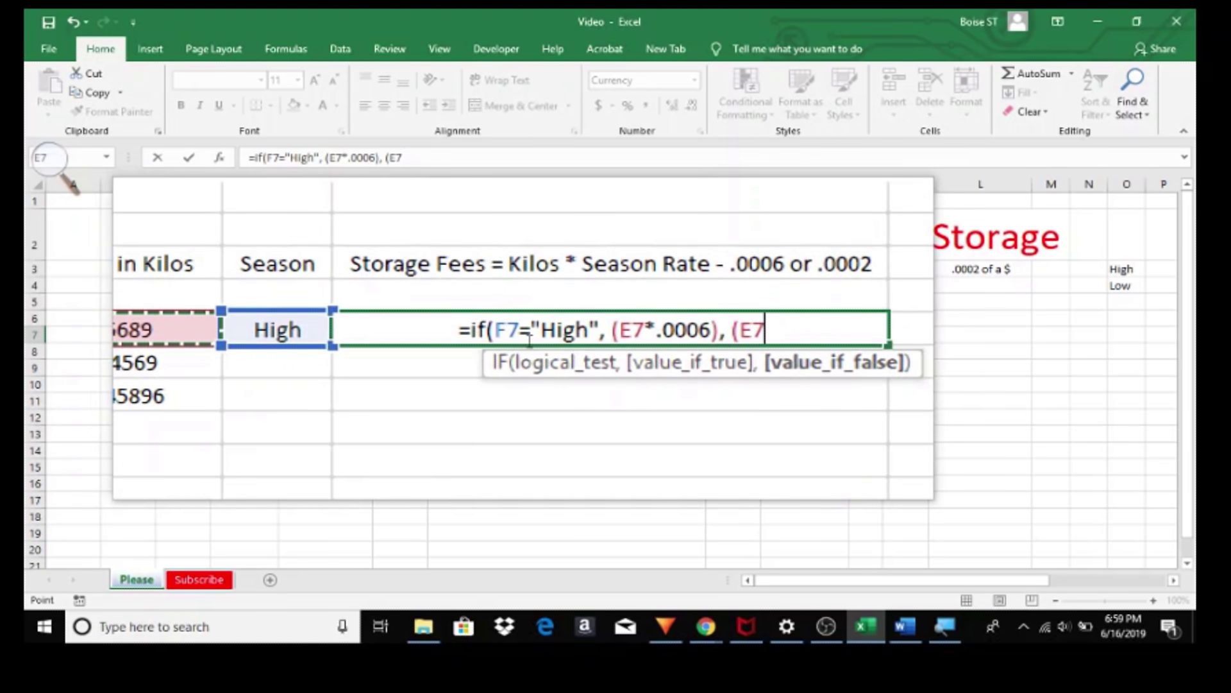
text(*)
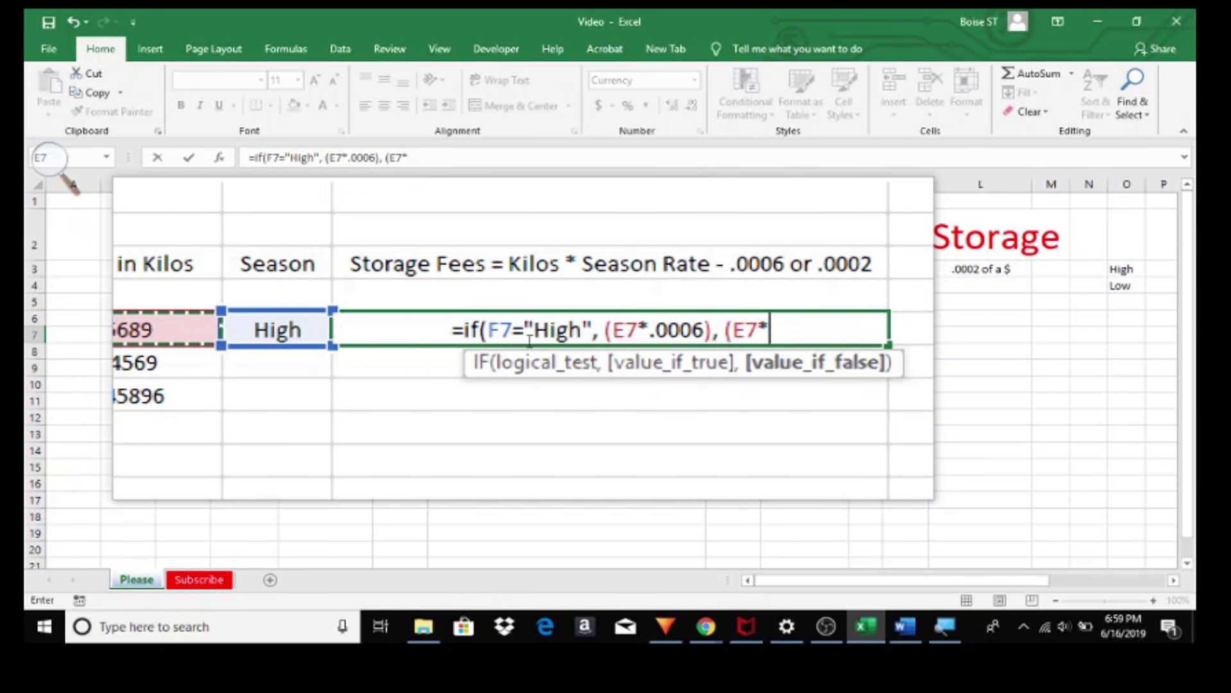
text(.0002)
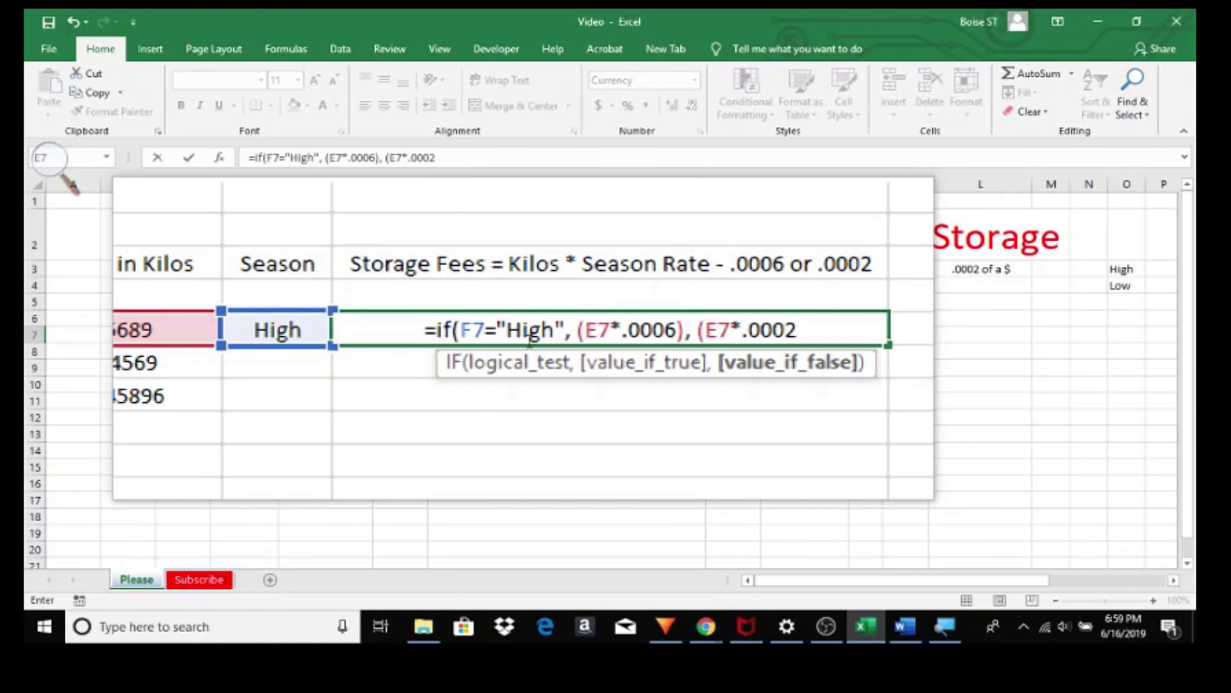
text())
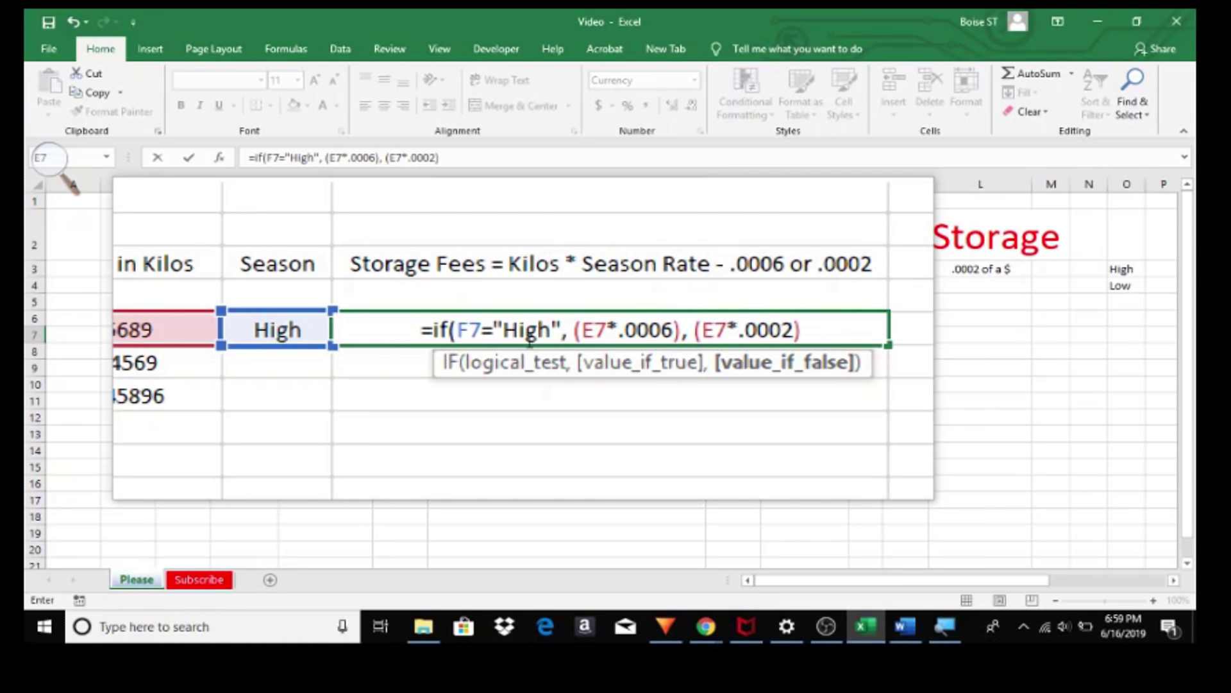
text())
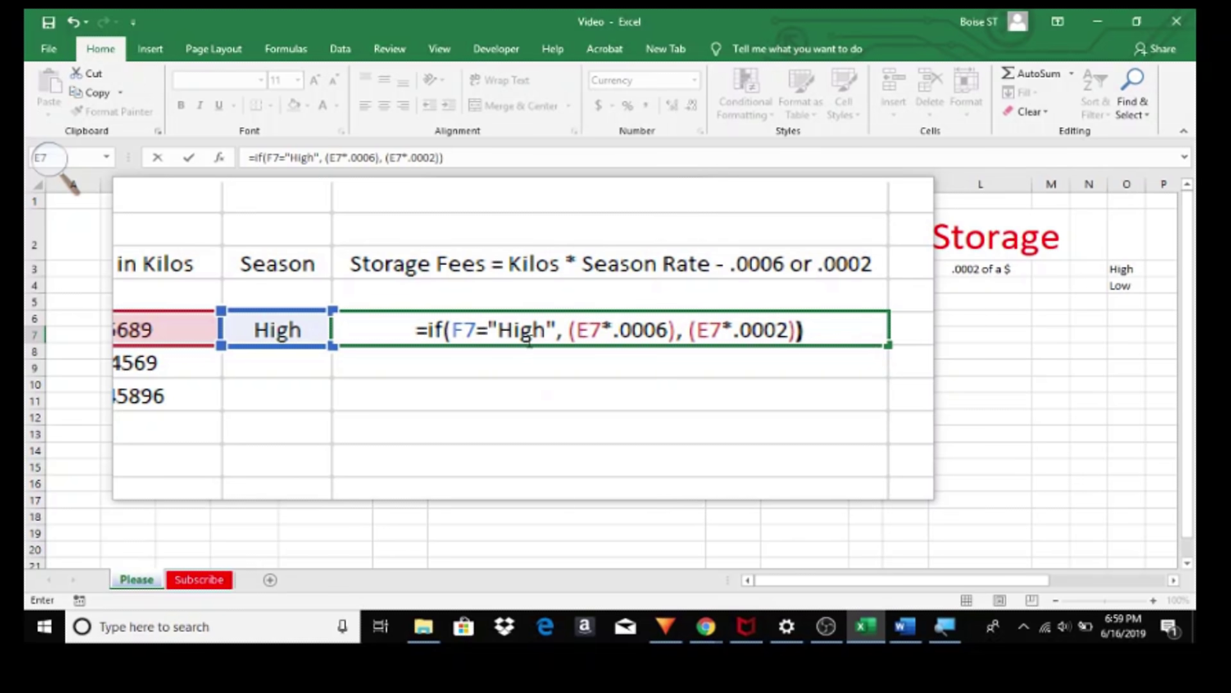
key(Return)
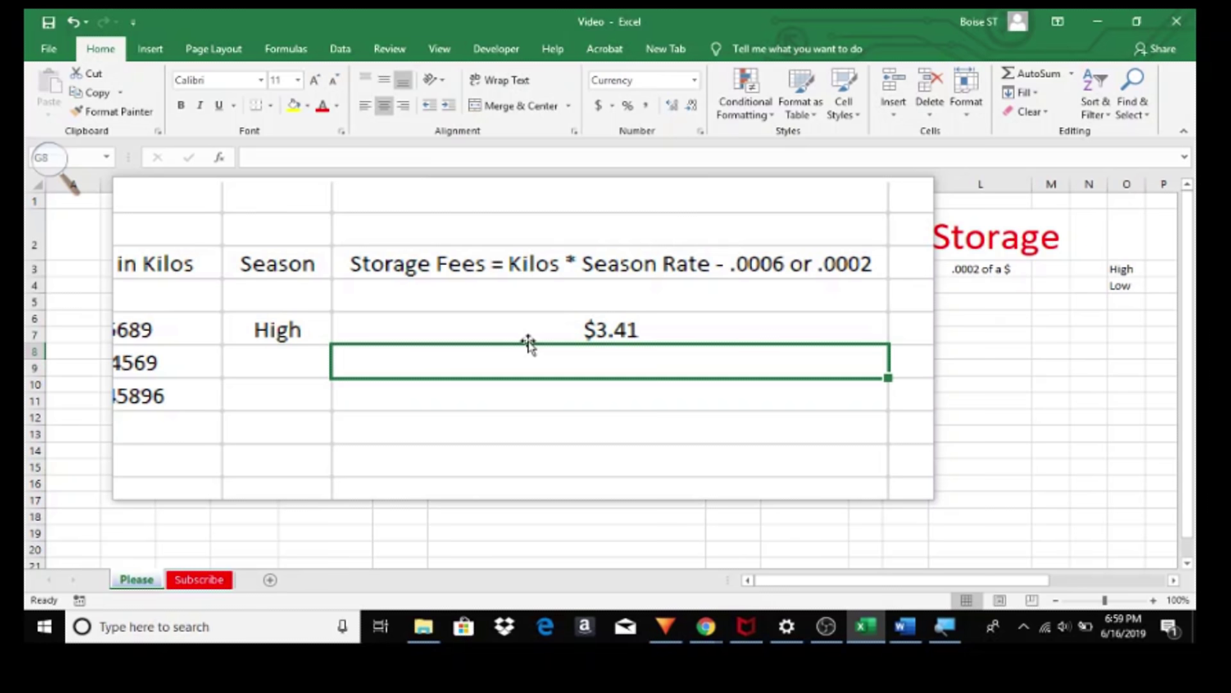
key(super+Escape)
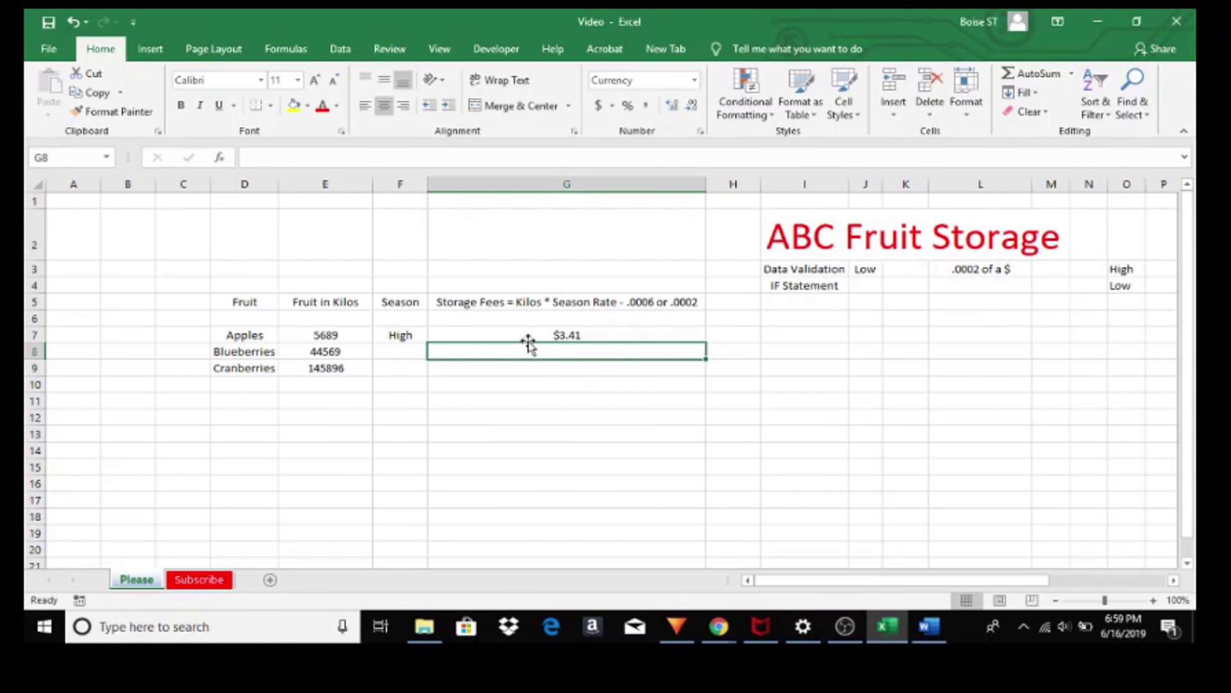
Step: Change the Apples season in F7 to Low to test the storage fee formula
click(411, 334)
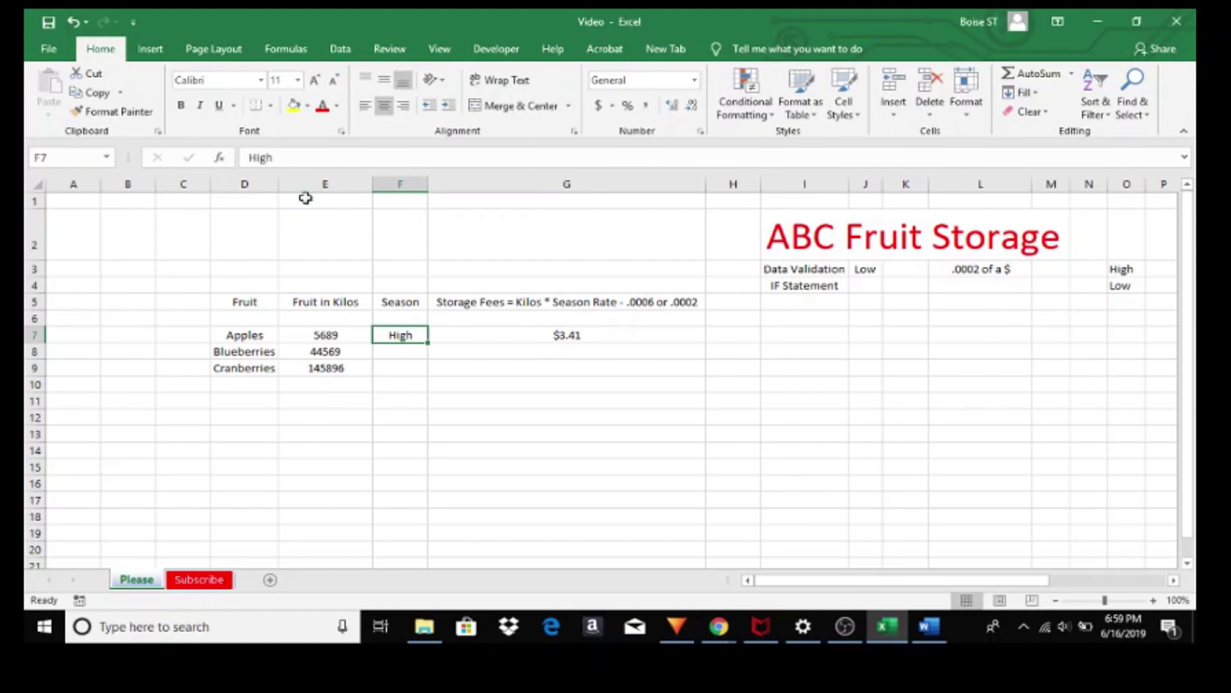
click(293, 157)
key(BackSpace)
key(BackSpace)
key(BackSpace)
key(BackSpace)
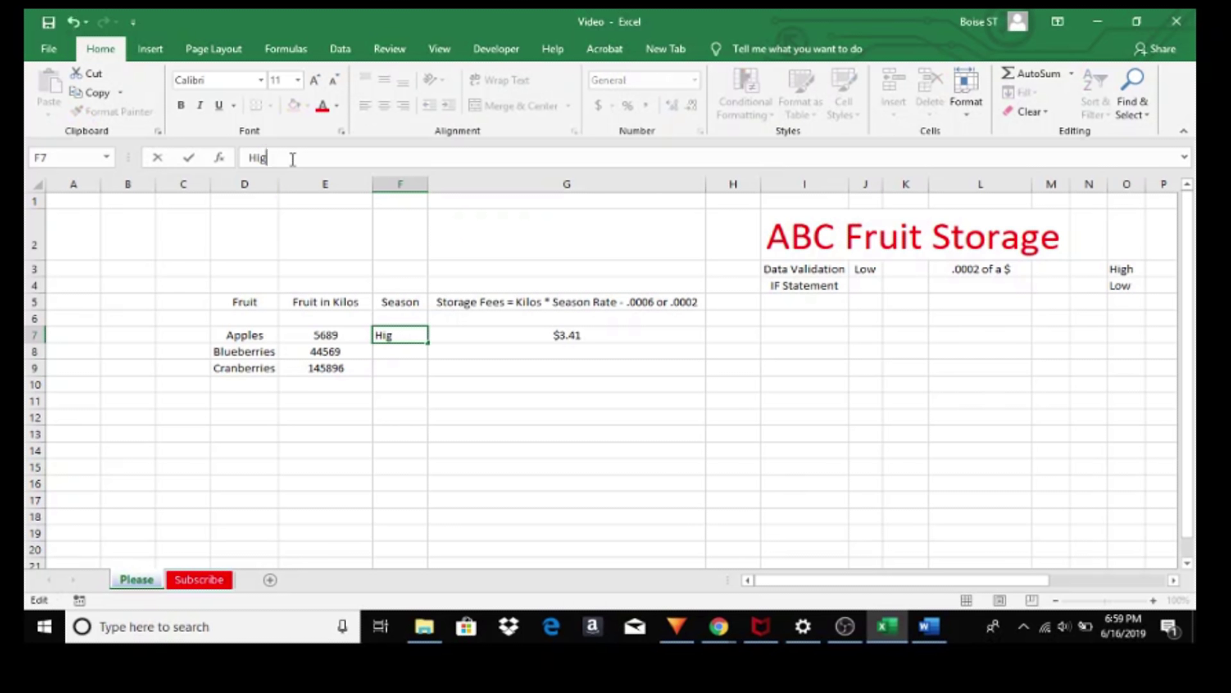
text(Low)
click(389, 355)
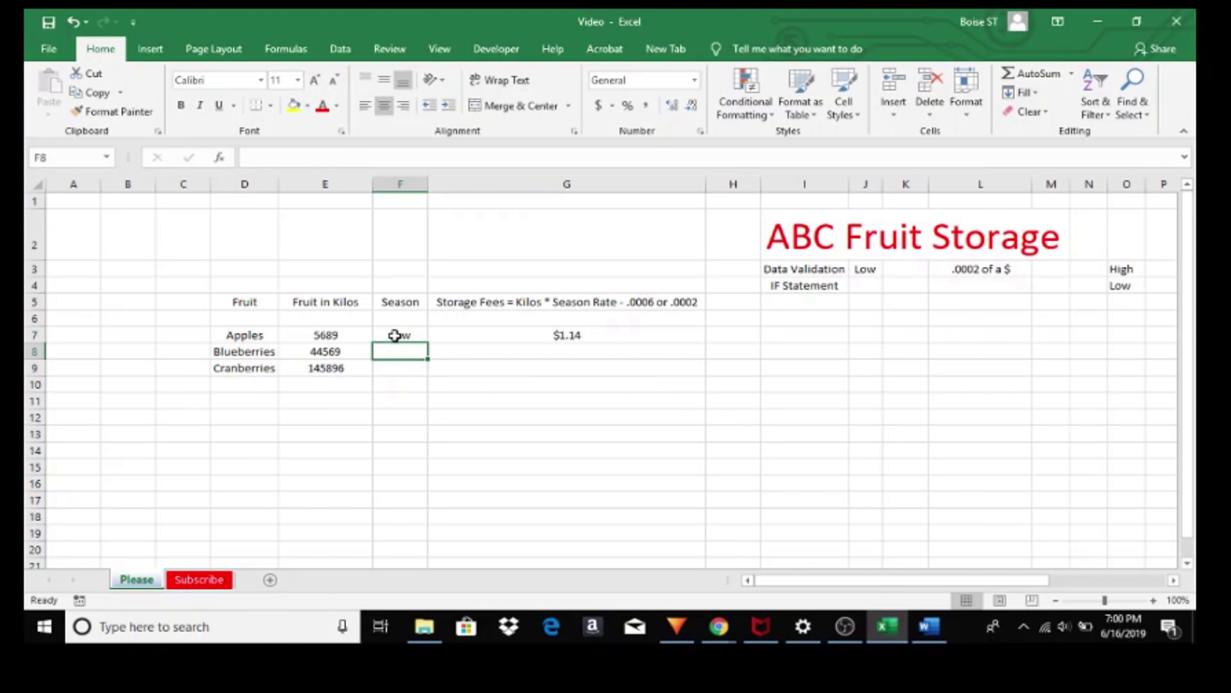
Step: Clear the Apples season entry from cell F7
click(396, 334)
click(303, 158)
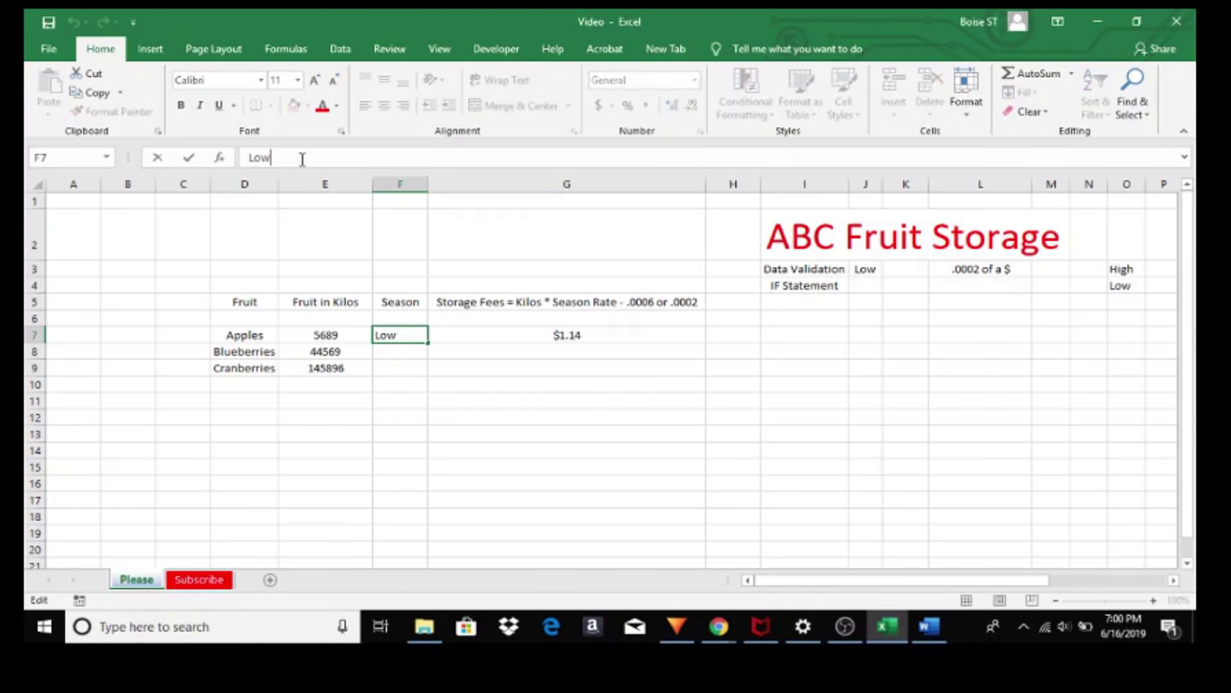
key(BackSpace)
key(BackSpace)
key(BackSpace)
key(Return)
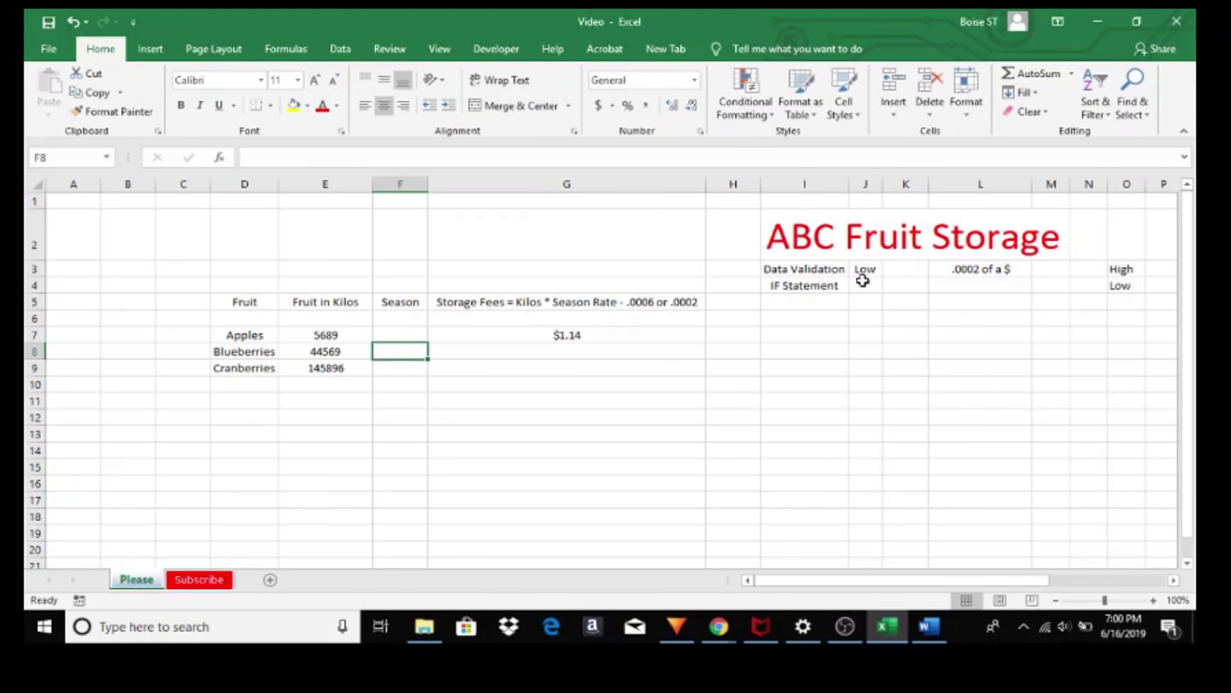
Step: Switch the data validation choice in J3 to High and back to Low
click(865, 272)
click(890, 269)
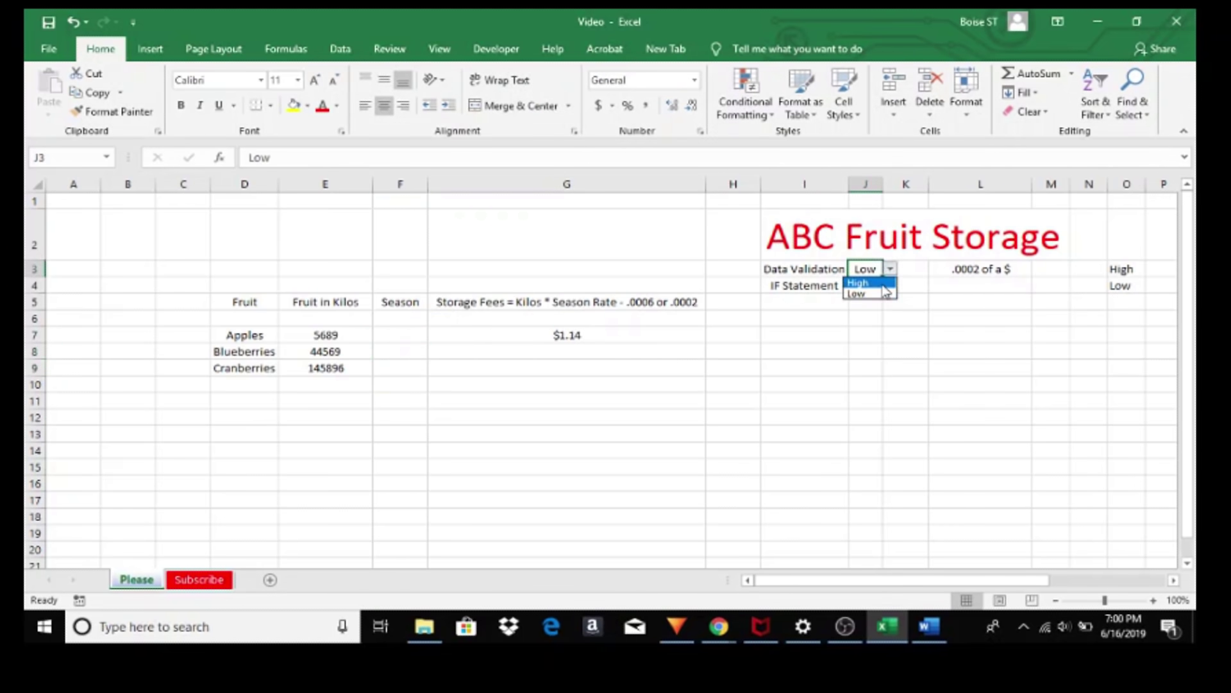
click(883, 284)
click(890, 269)
click(879, 296)
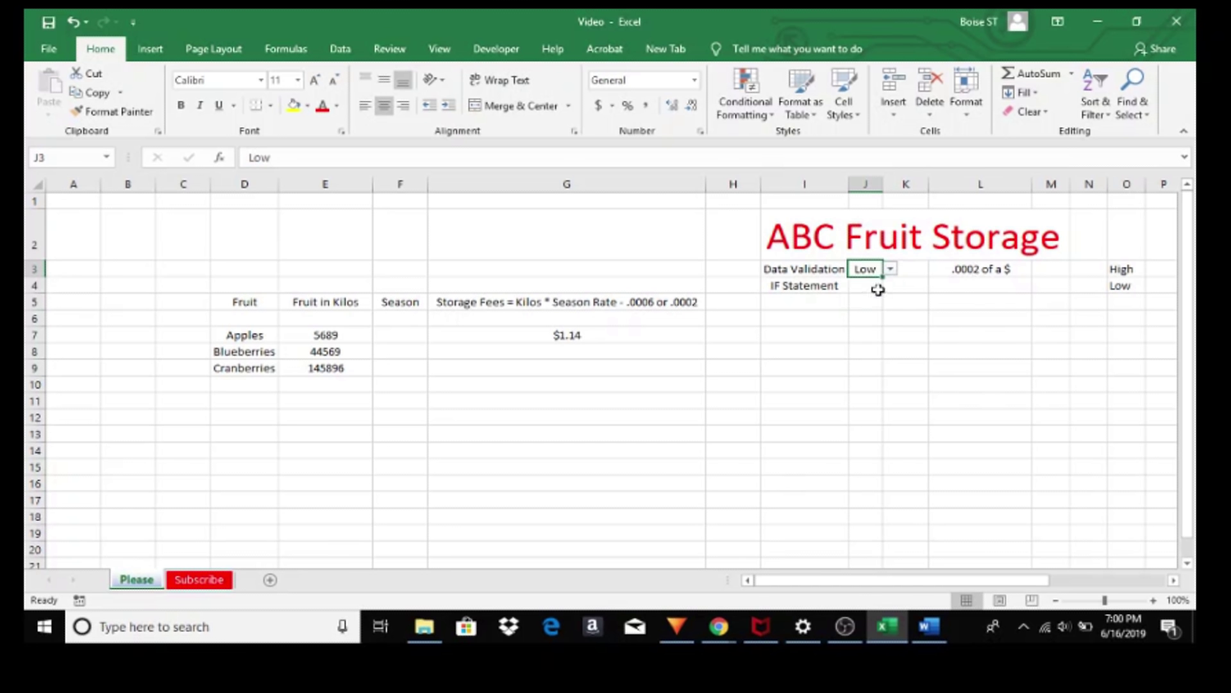
Step: Add list data validation to F7 using O3:O4 as the source, and fill it down through F9
click(408, 336)
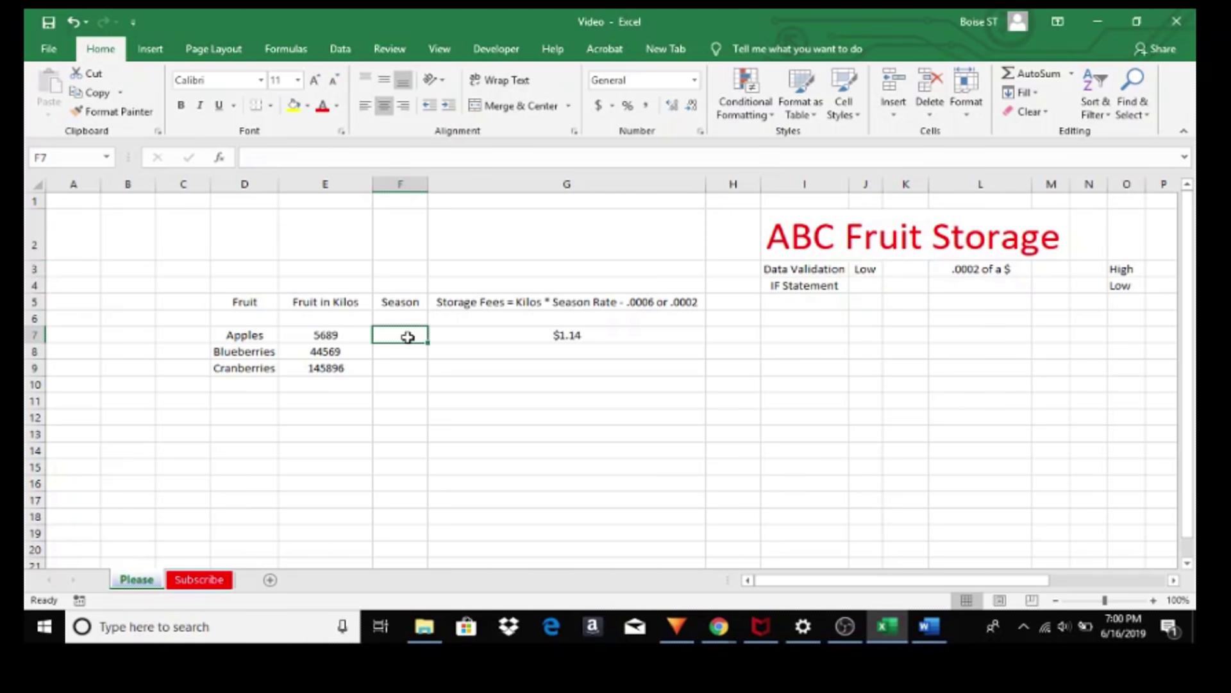
click(341, 49)
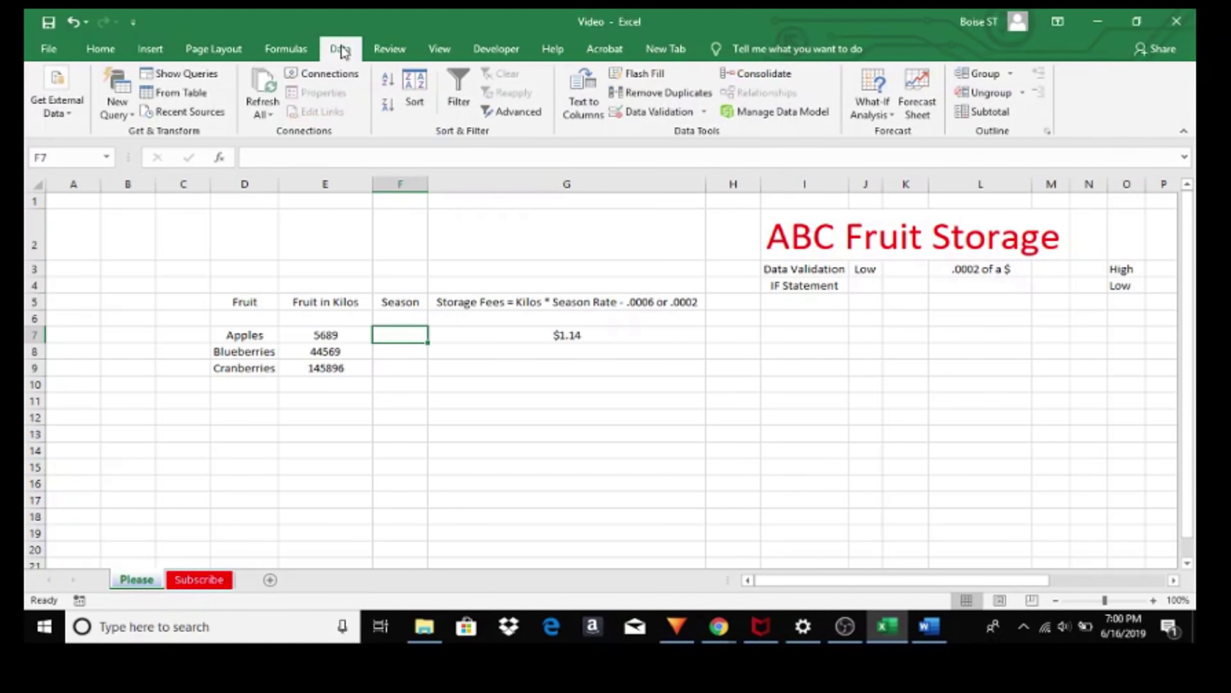
click(651, 113)
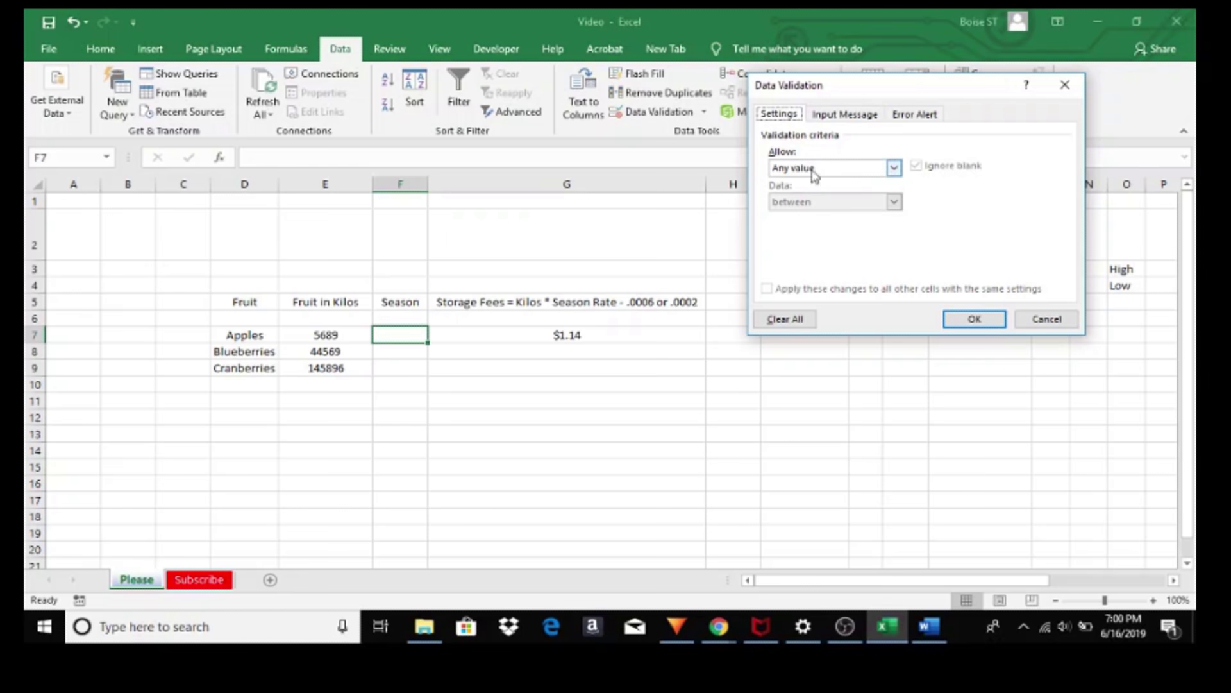
click(893, 167)
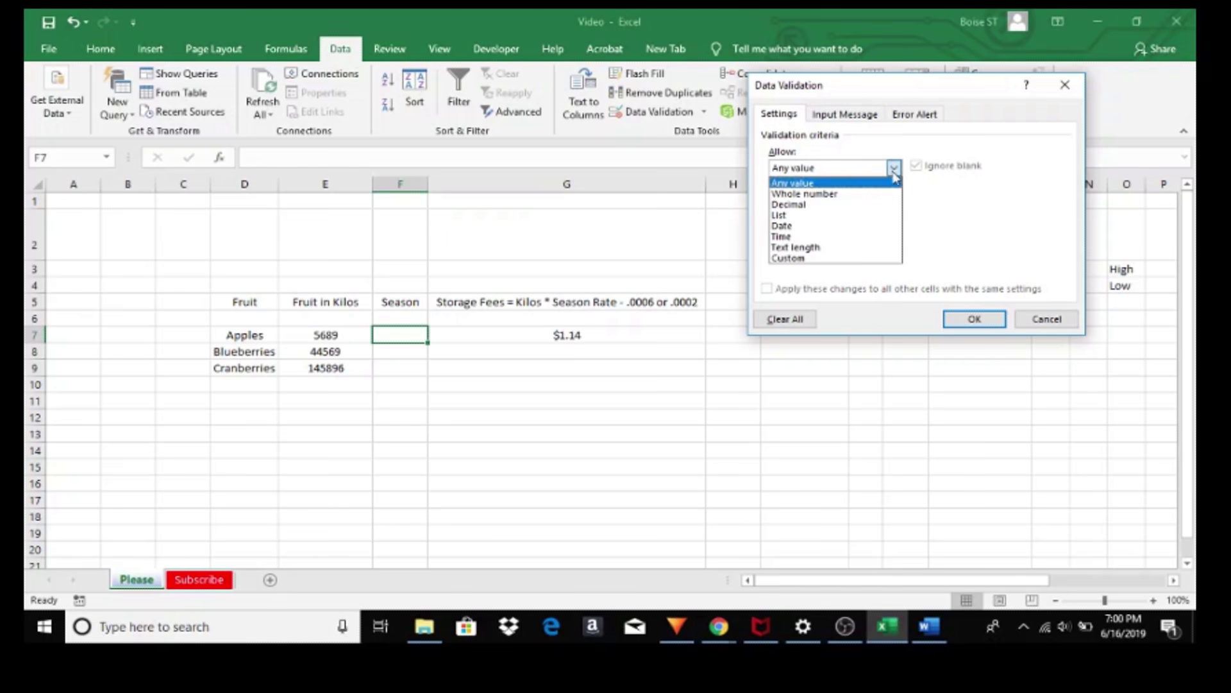
click(870, 215)
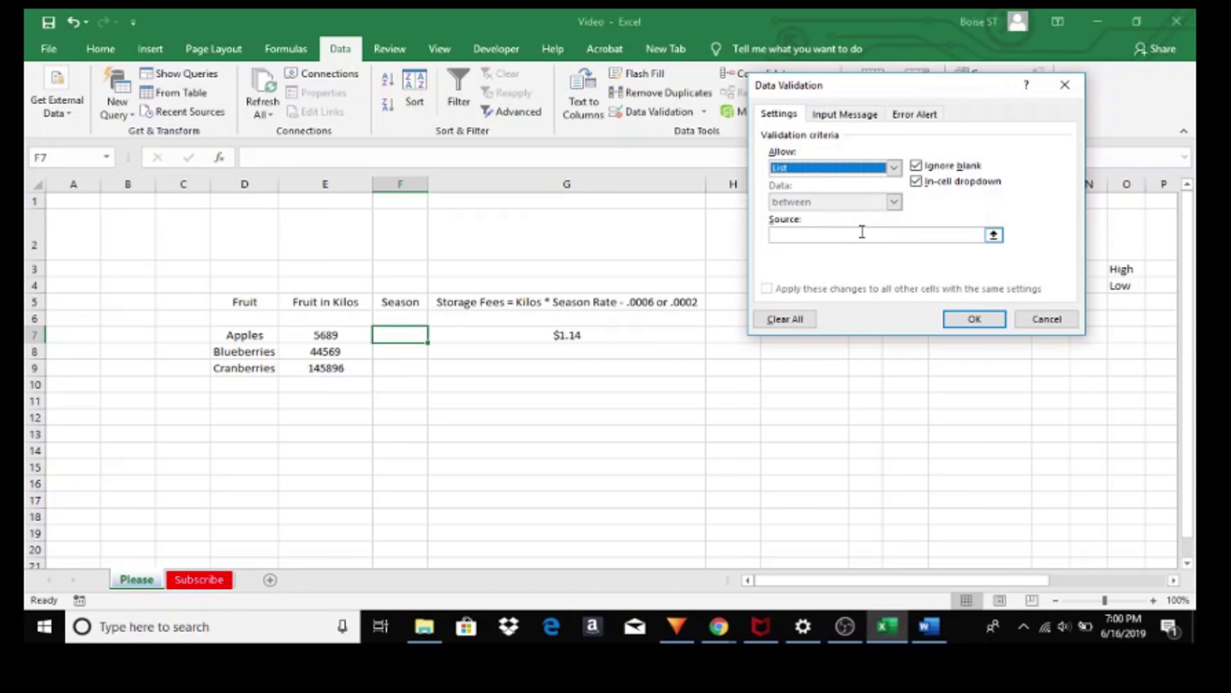
click(860, 233)
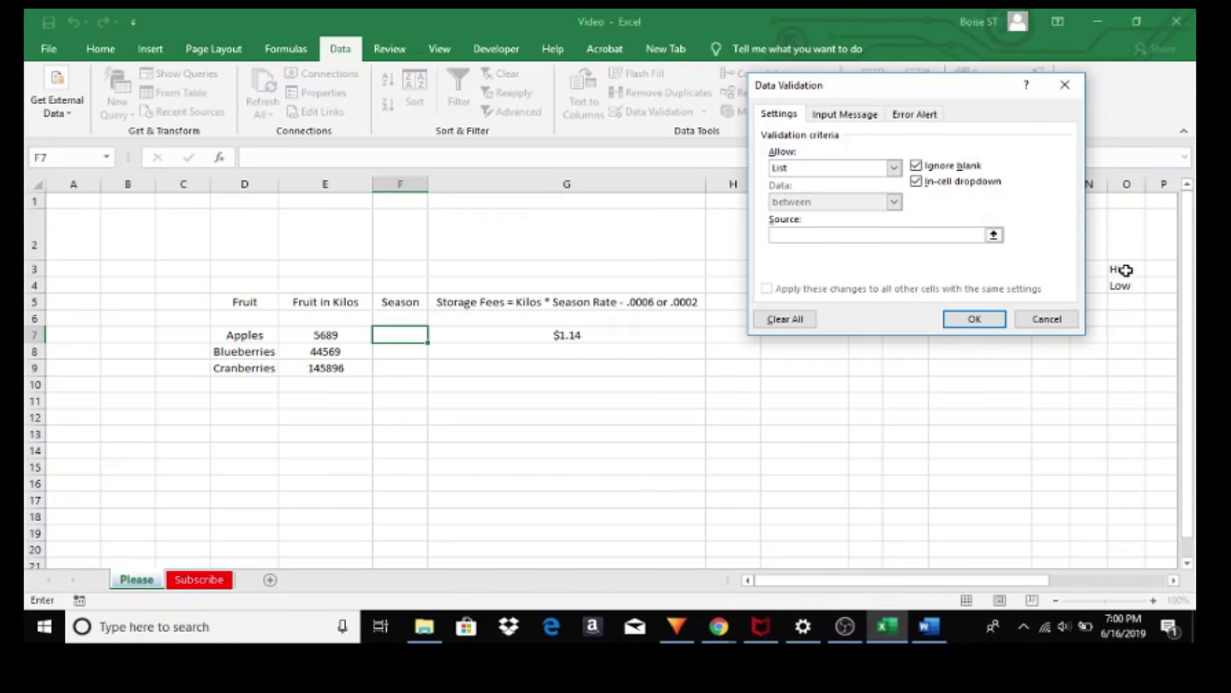
drag(1123, 269, 1120, 287)
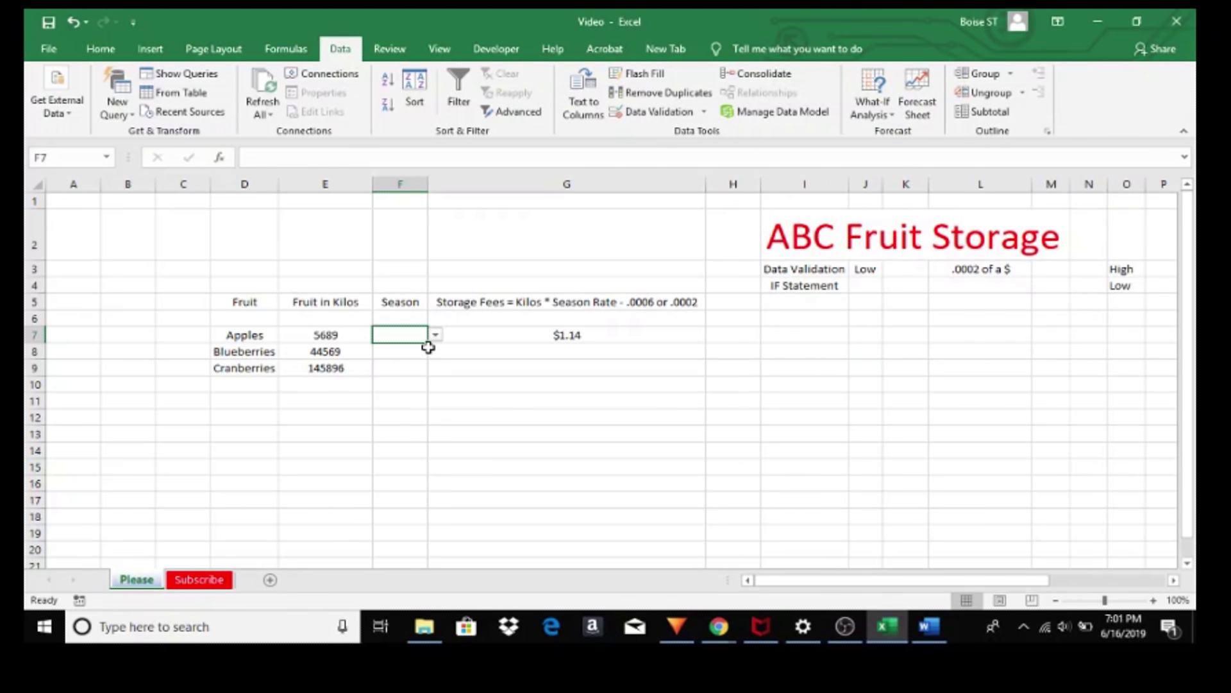
drag(428, 344, 427, 376)
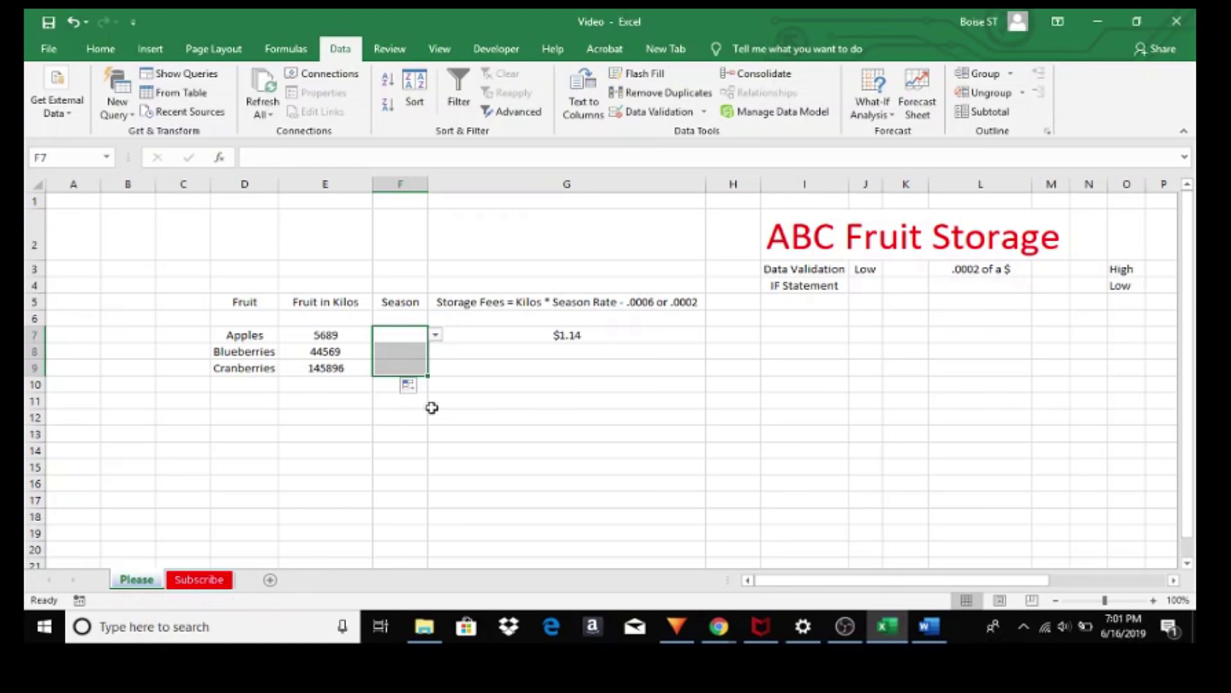
click(445, 465)
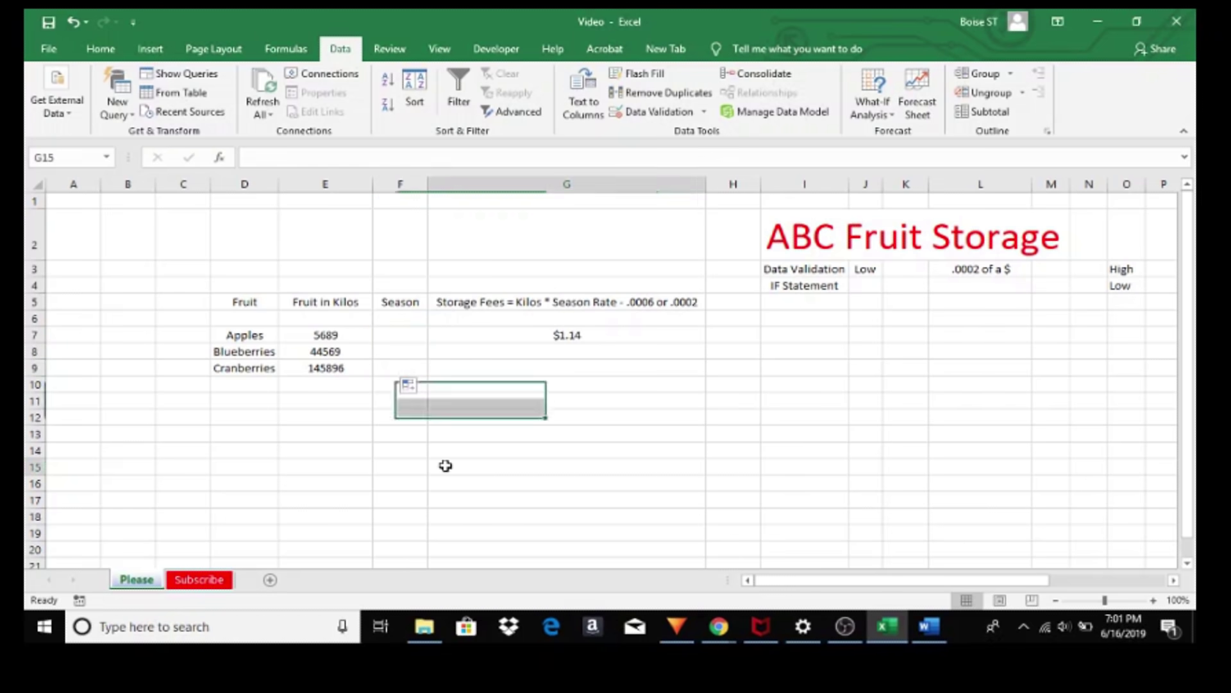
Step: Set the seasons to High for Apples, Low for Blueberries and High for Cranberries from their validation lists
click(417, 338)
click(435, 334)
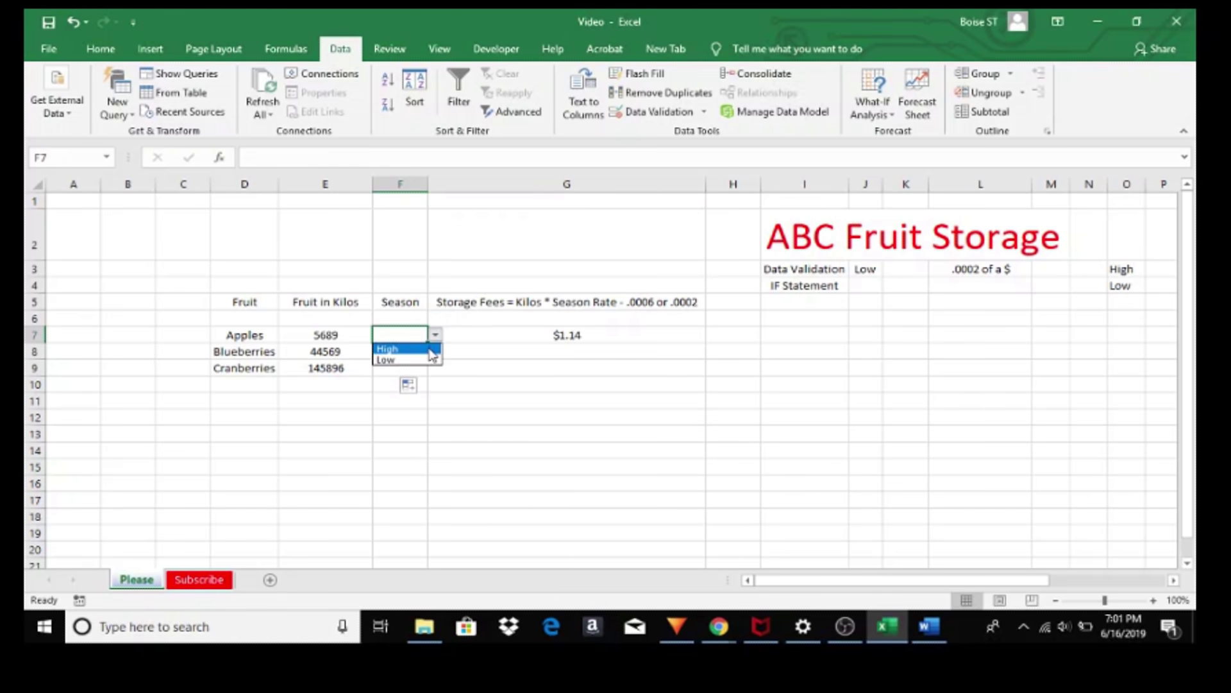
click(431, 350)
click(420, 352)
click(435, 352)
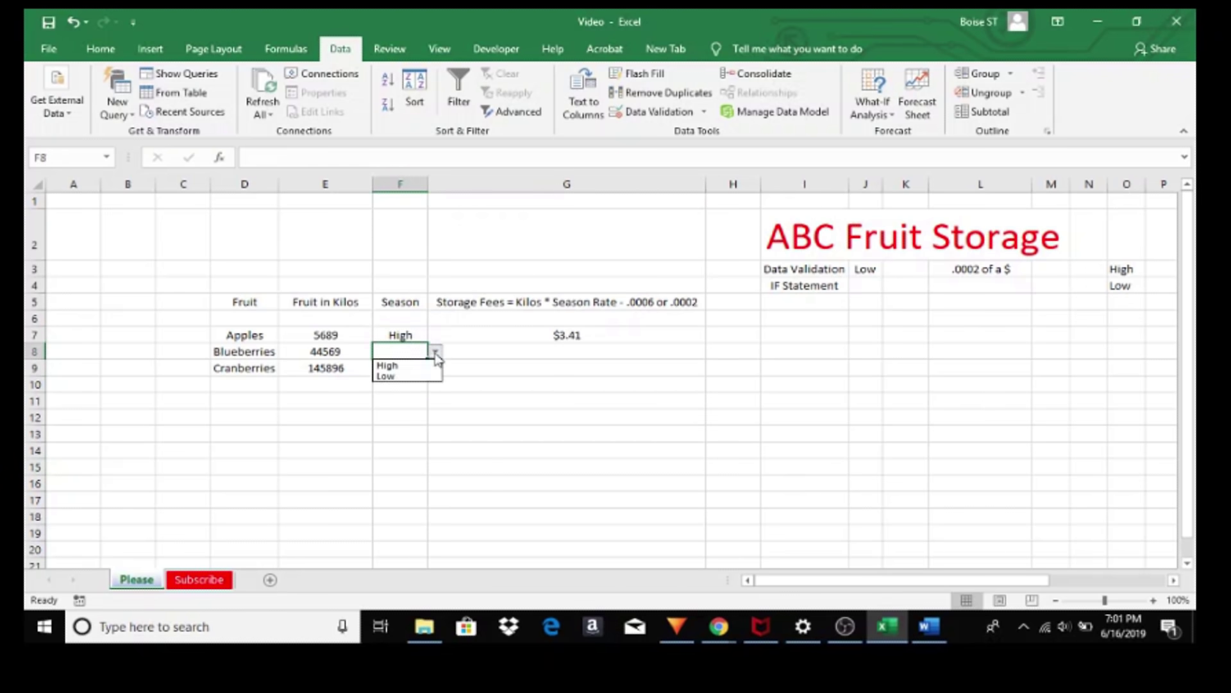
click(417, 376)
click(418, 370)
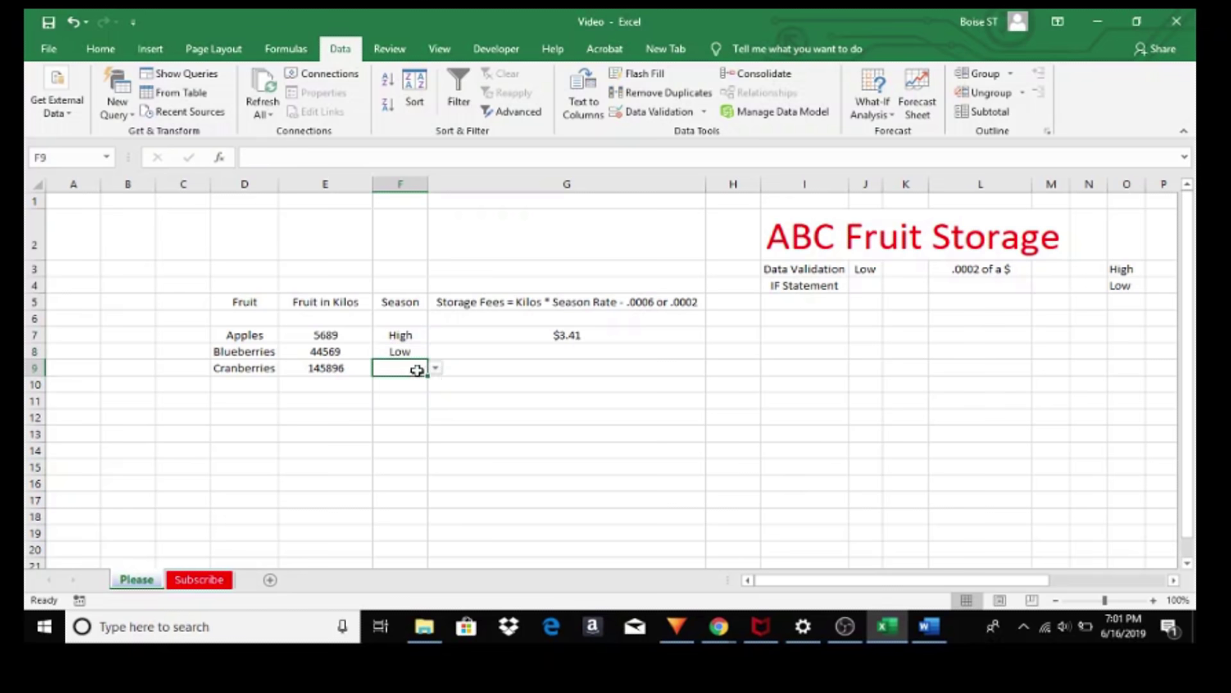
click(435, 368)
click(411, 382)
click(424, 414)
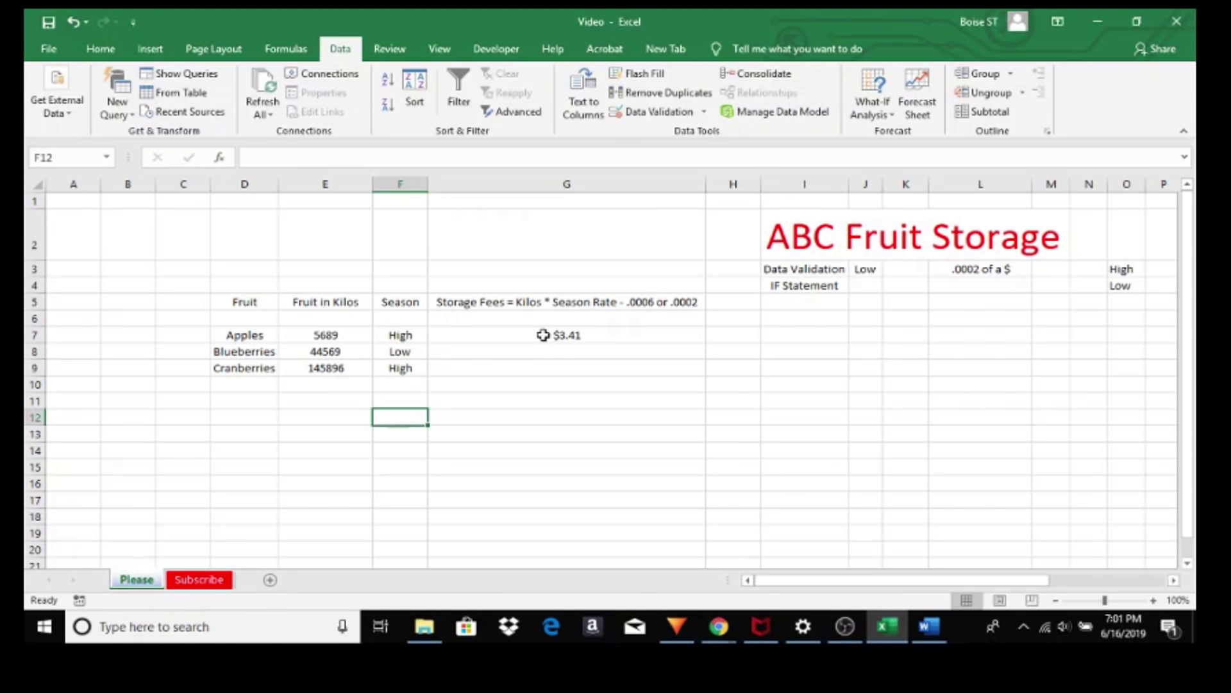
Step: Change the Apples season in F7 to Low from its validation list
click(424, 335)
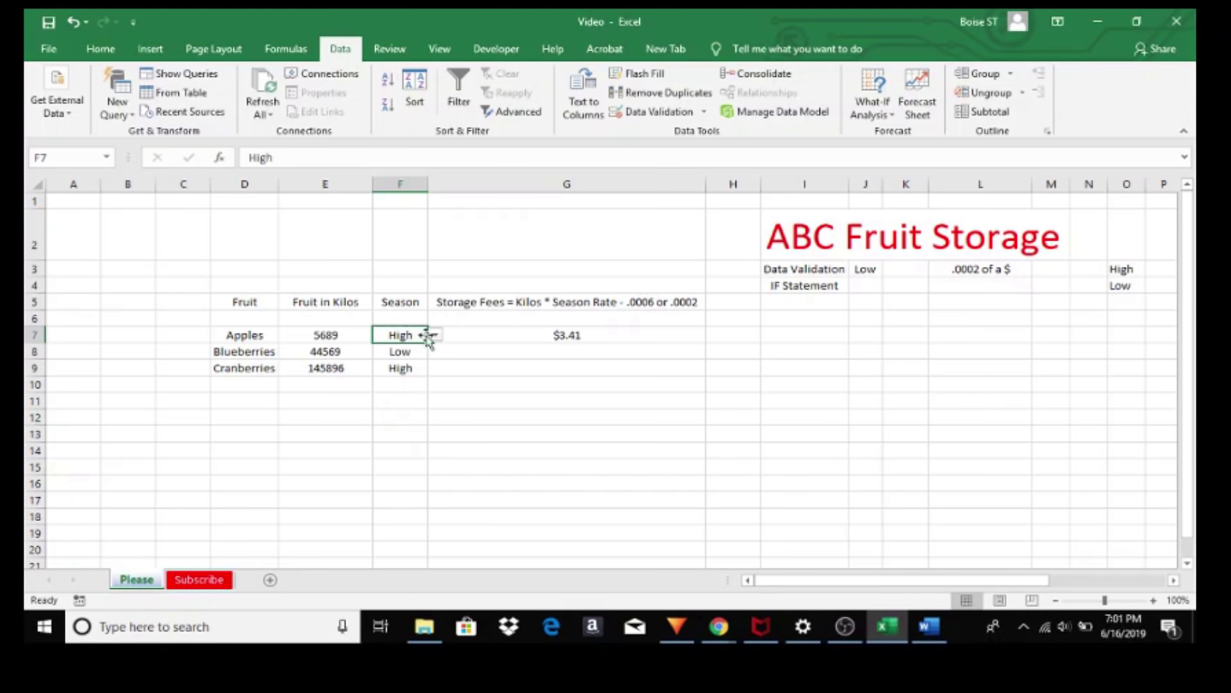
click(434, 335)
click(427, 360)
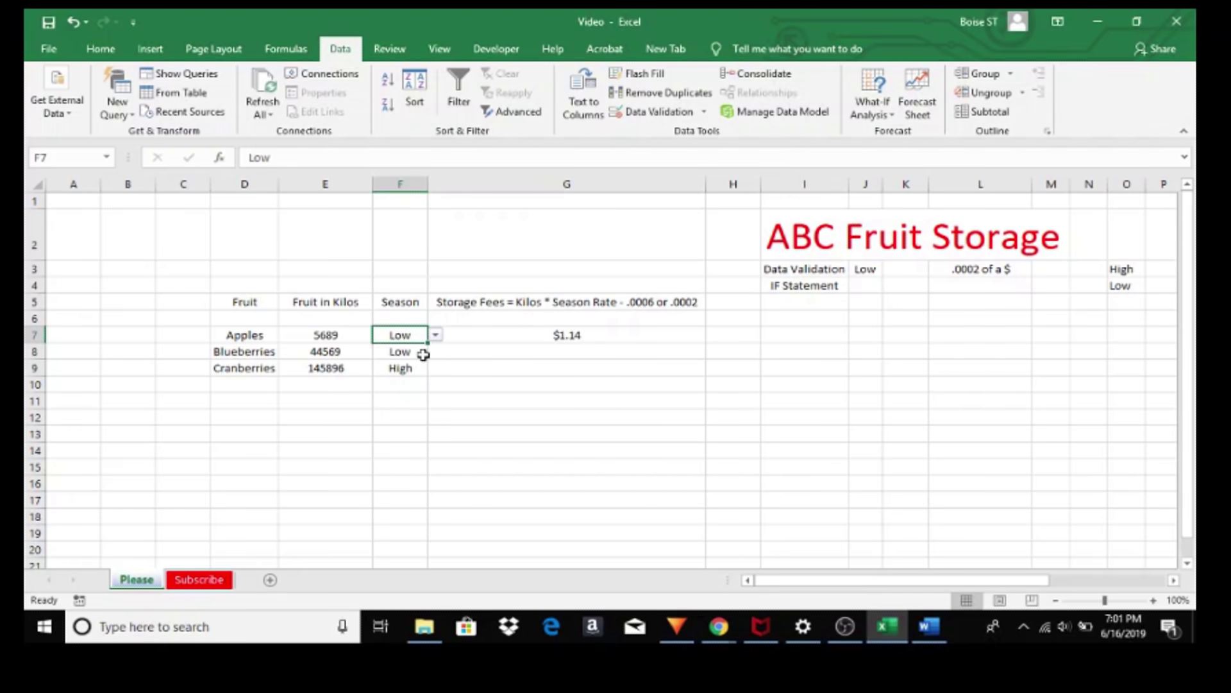
Step: Magnify the screen and start an IF formula in G8 with F8="High" as the logical test
click(534, 353)
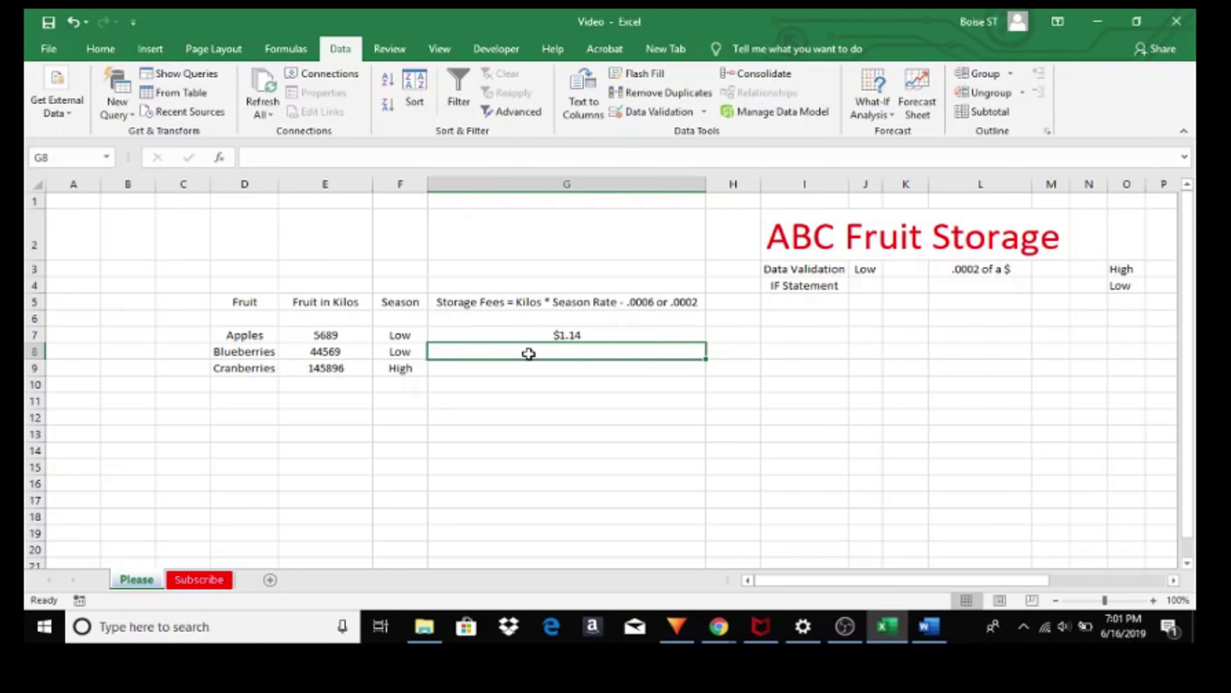
key(super+plus)
text(=)
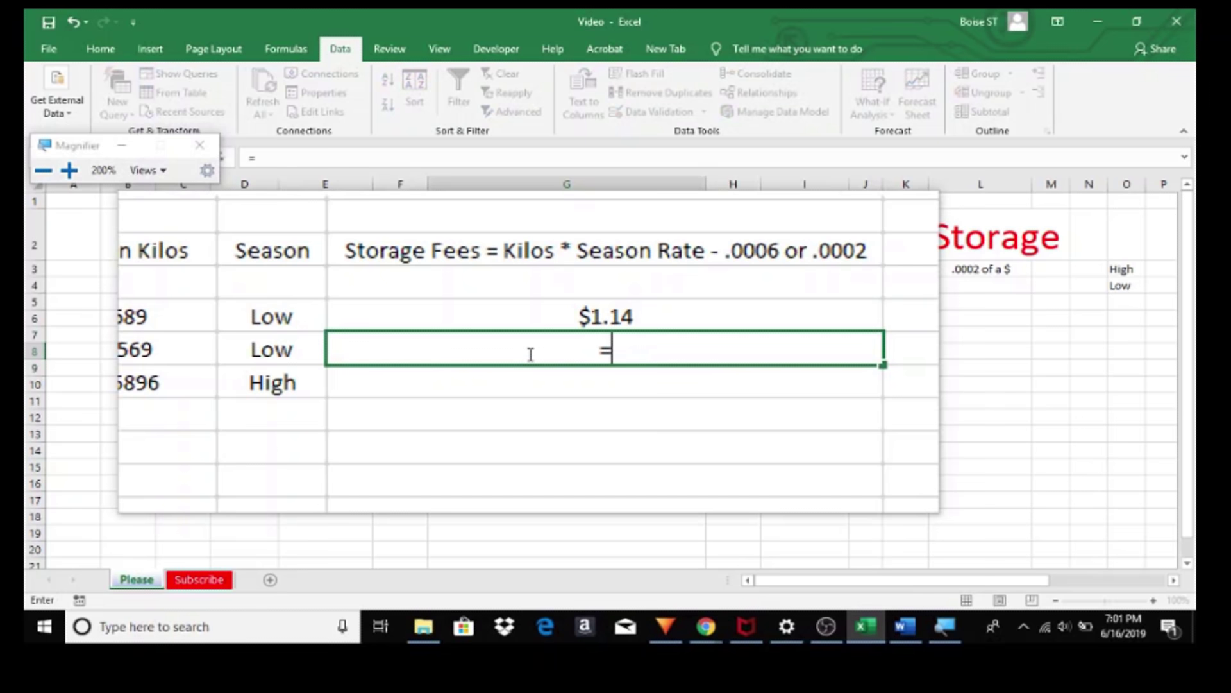
text(if()
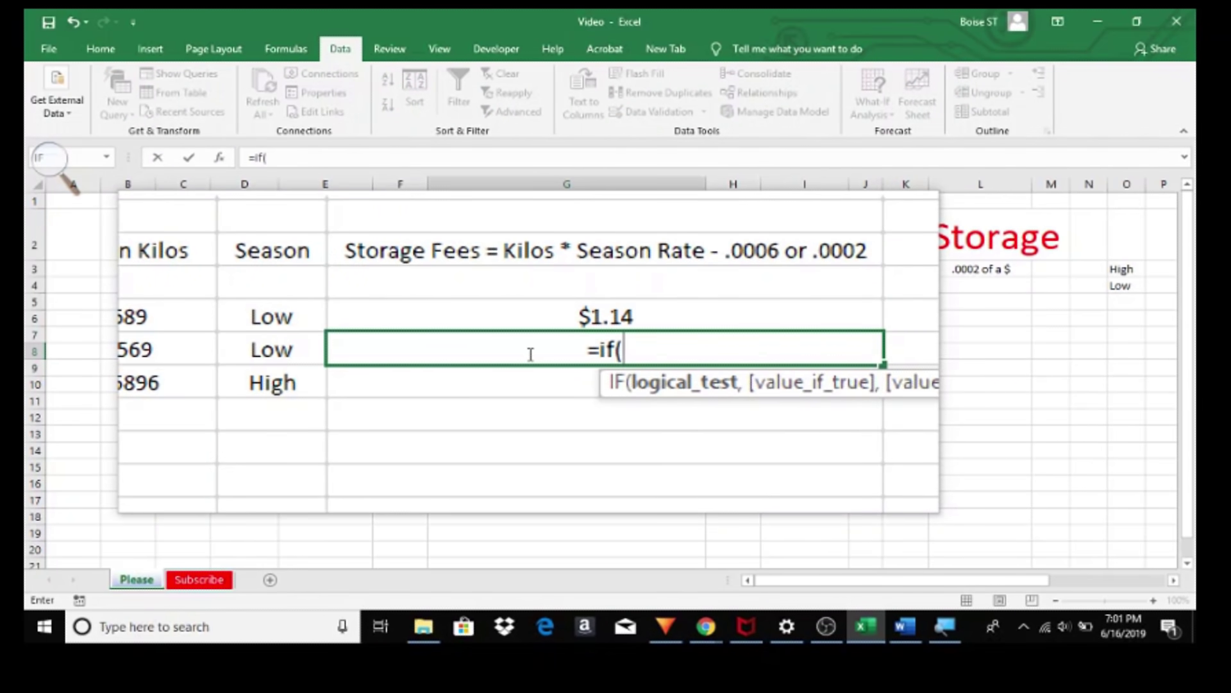
click(302, 350)
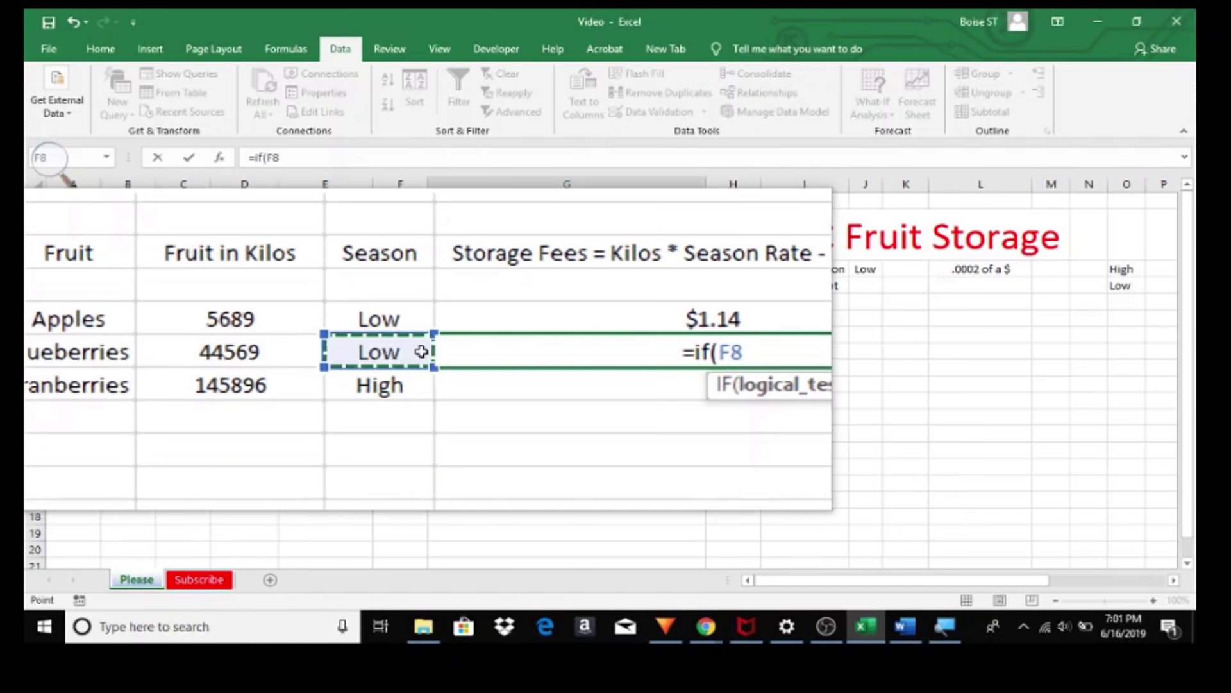
text(="High")
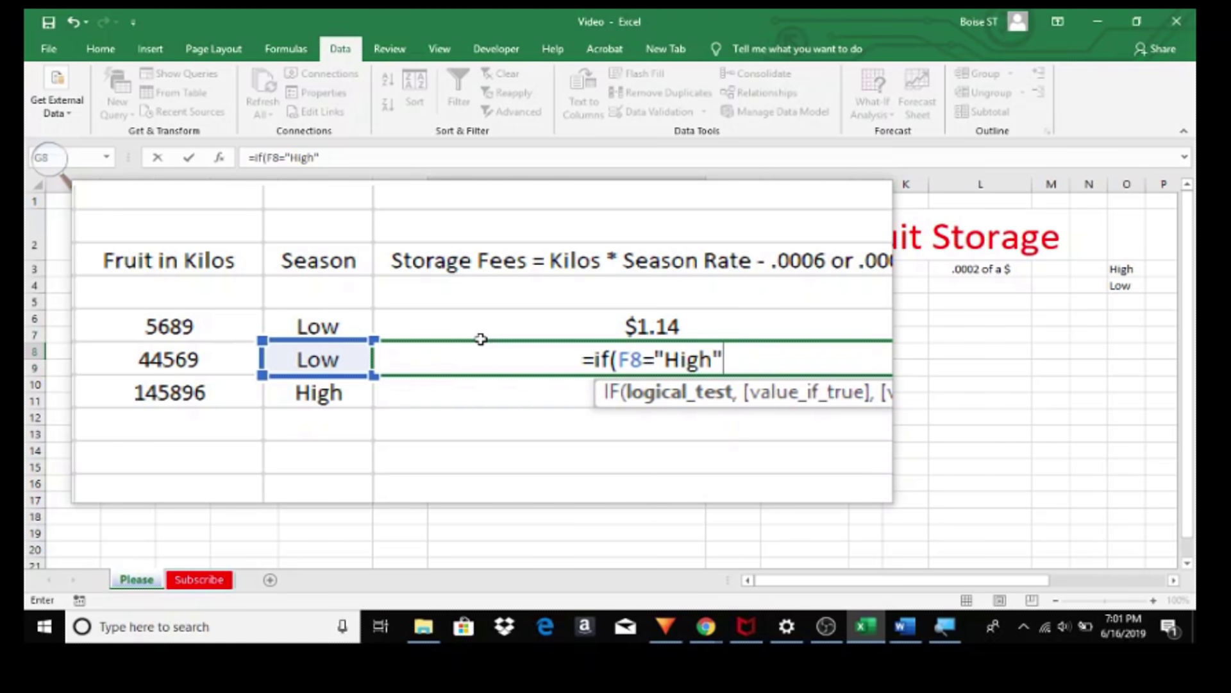
text(,)
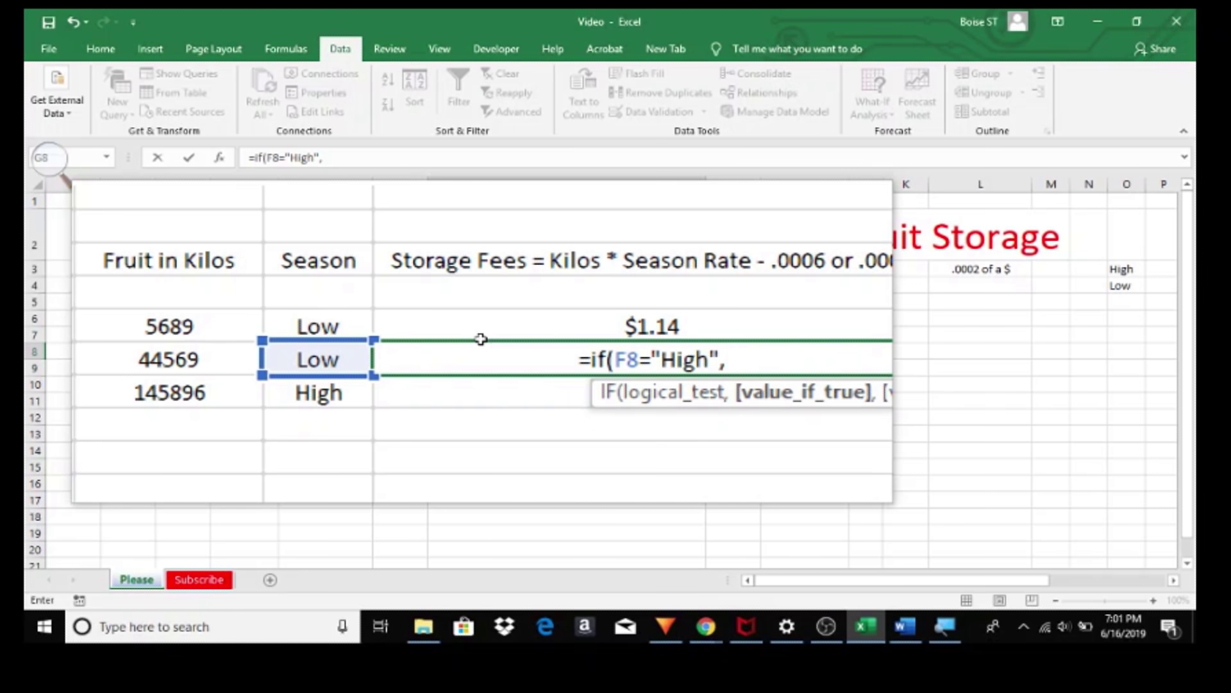
Step: Add (E8*.0006) as the value if true in the G8 formula
text( ()
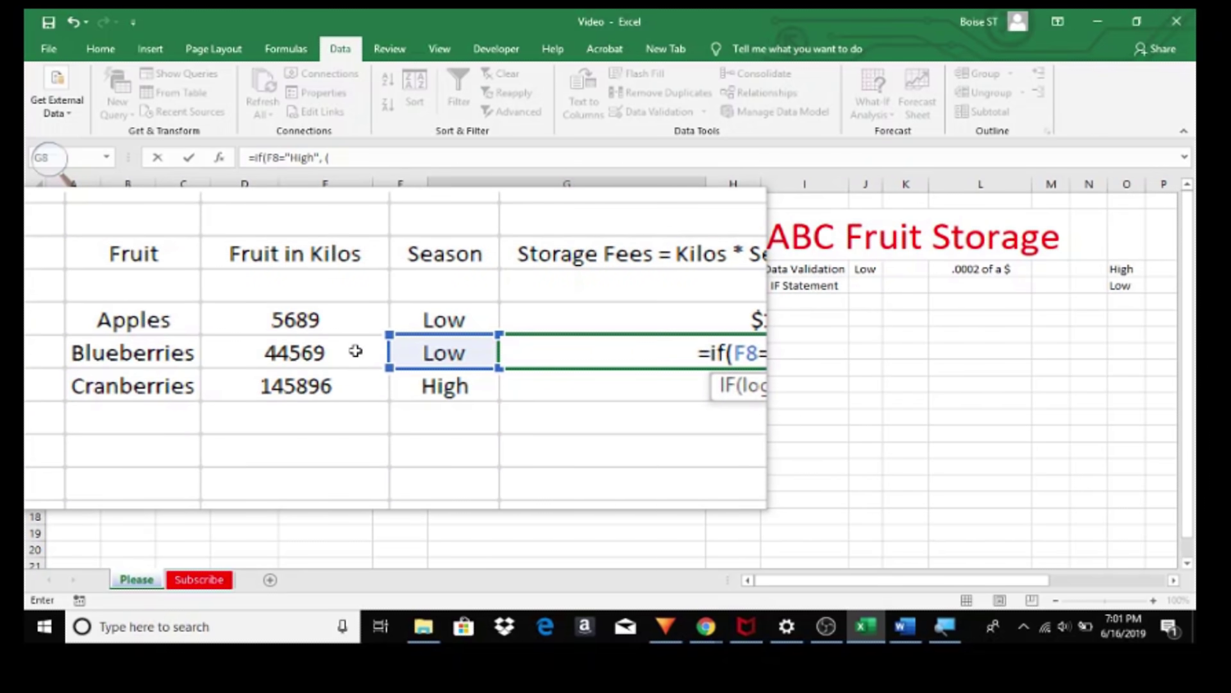
click(356, 351)
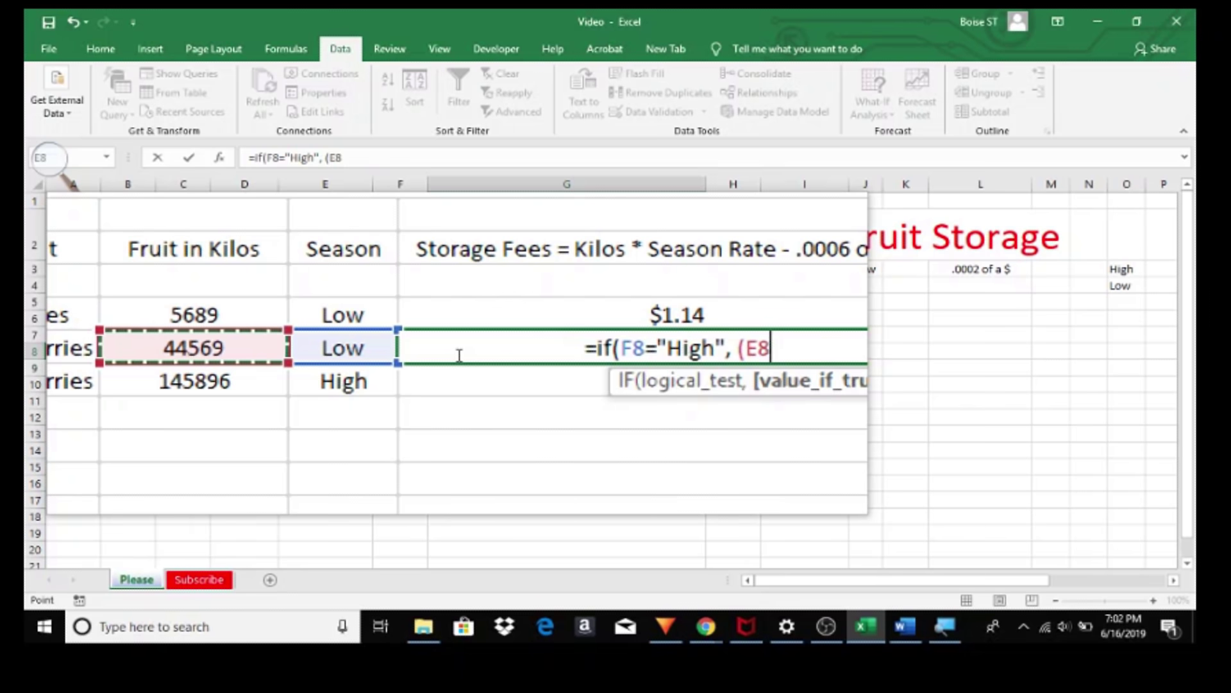
text(*)
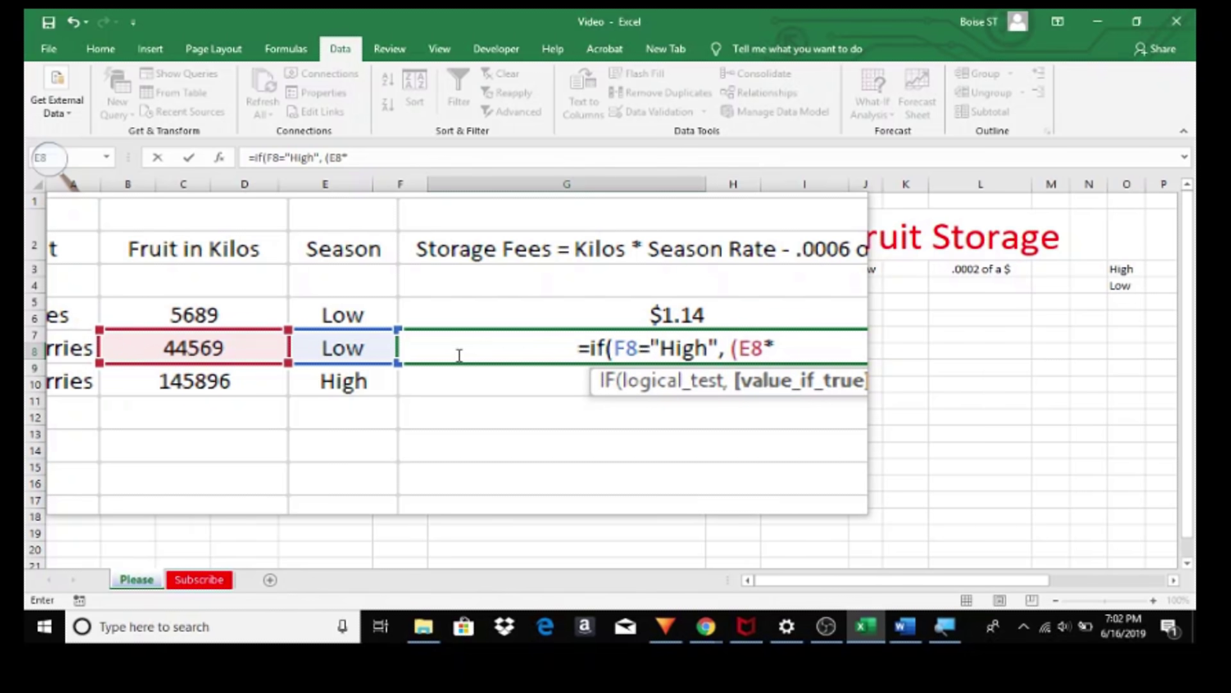
text(.0)
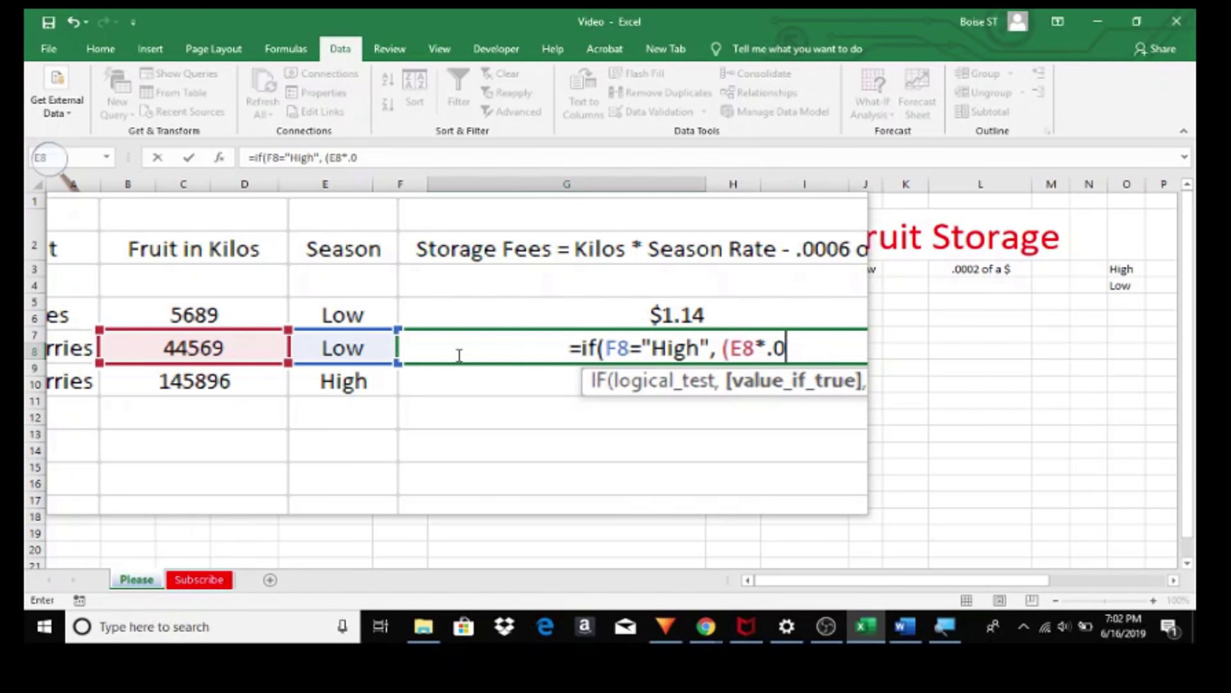
text(006)
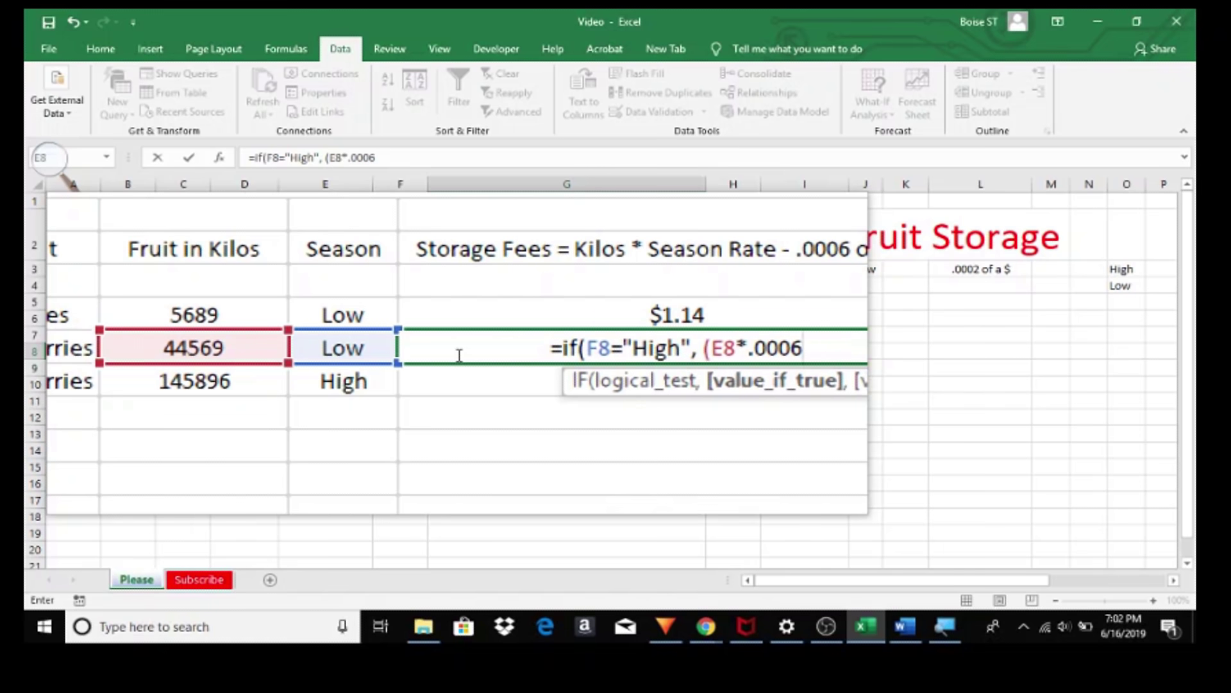
text())
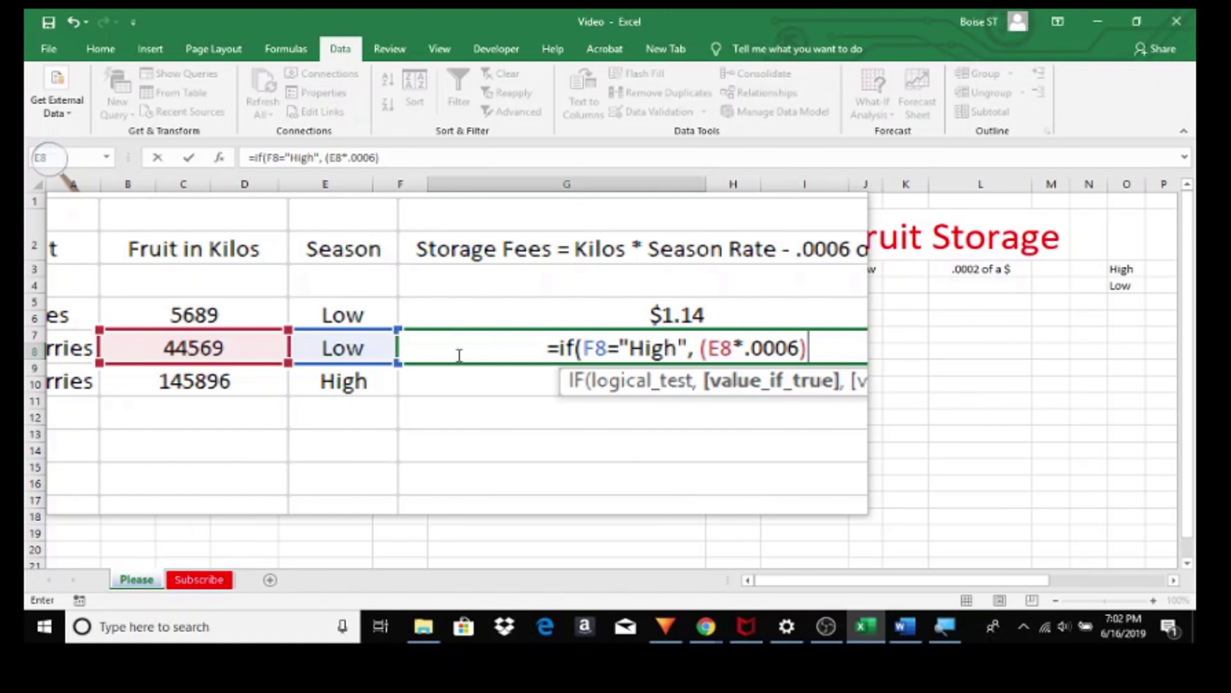
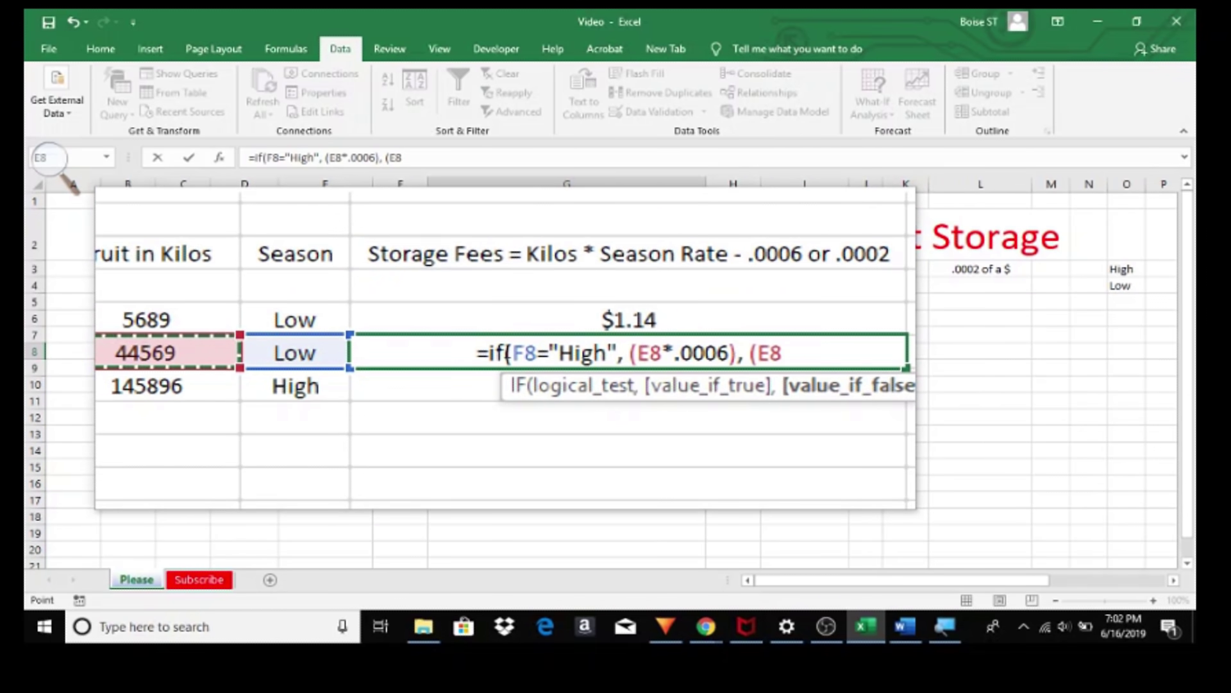
Step: Complete the G8 formula with (E8*.0002) as the value if false and enter it
text(*.)
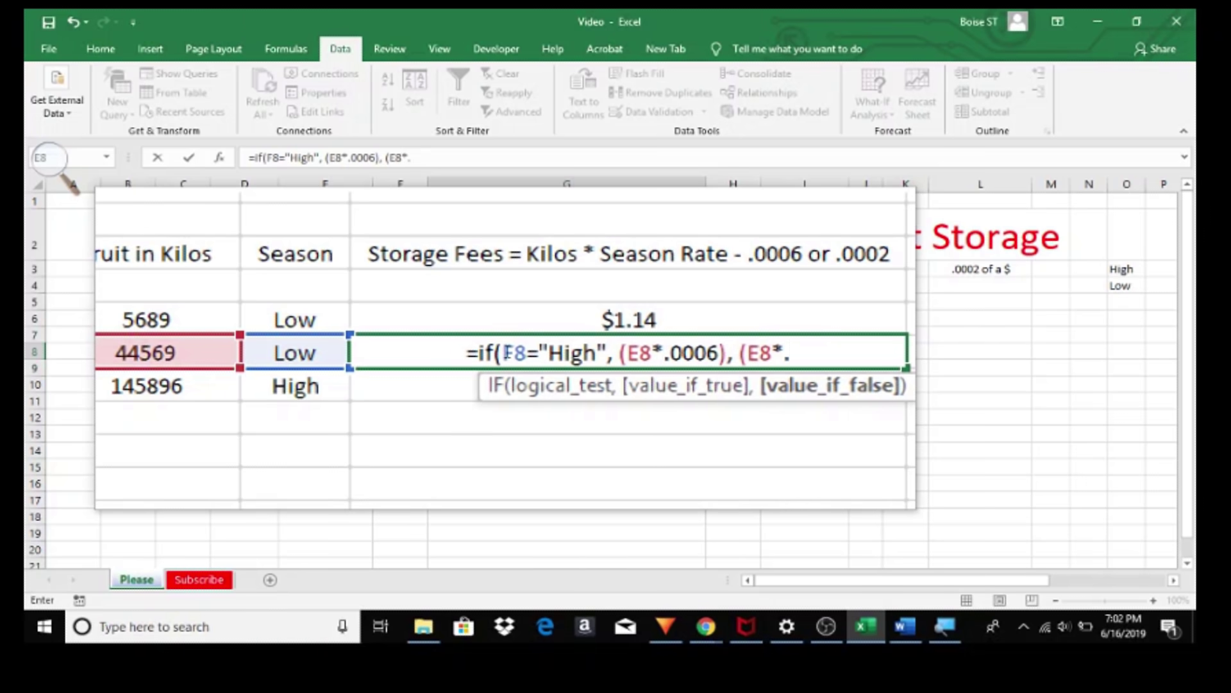
text(0002)
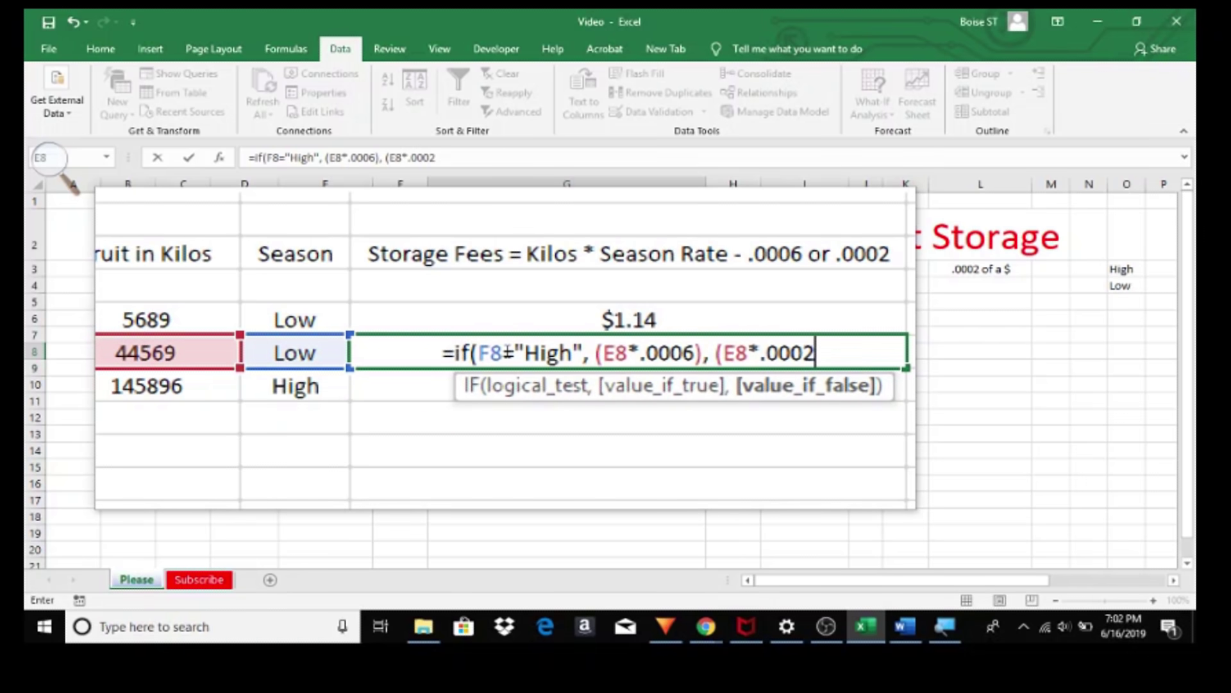
text())
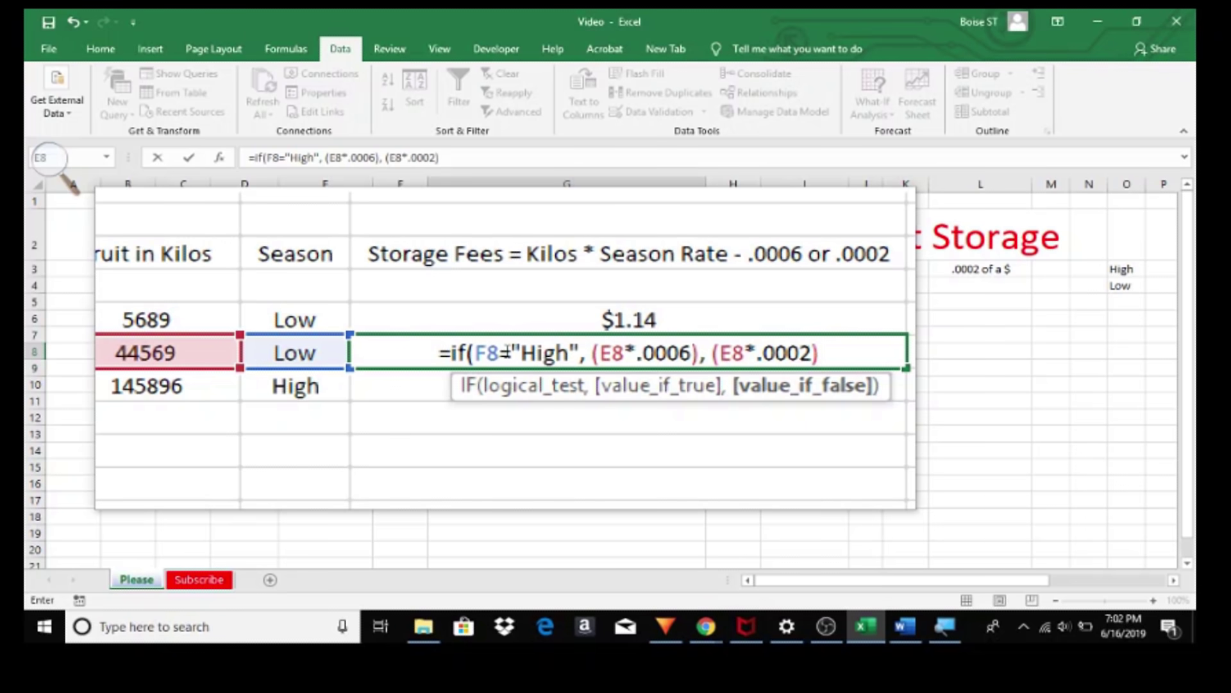
text())
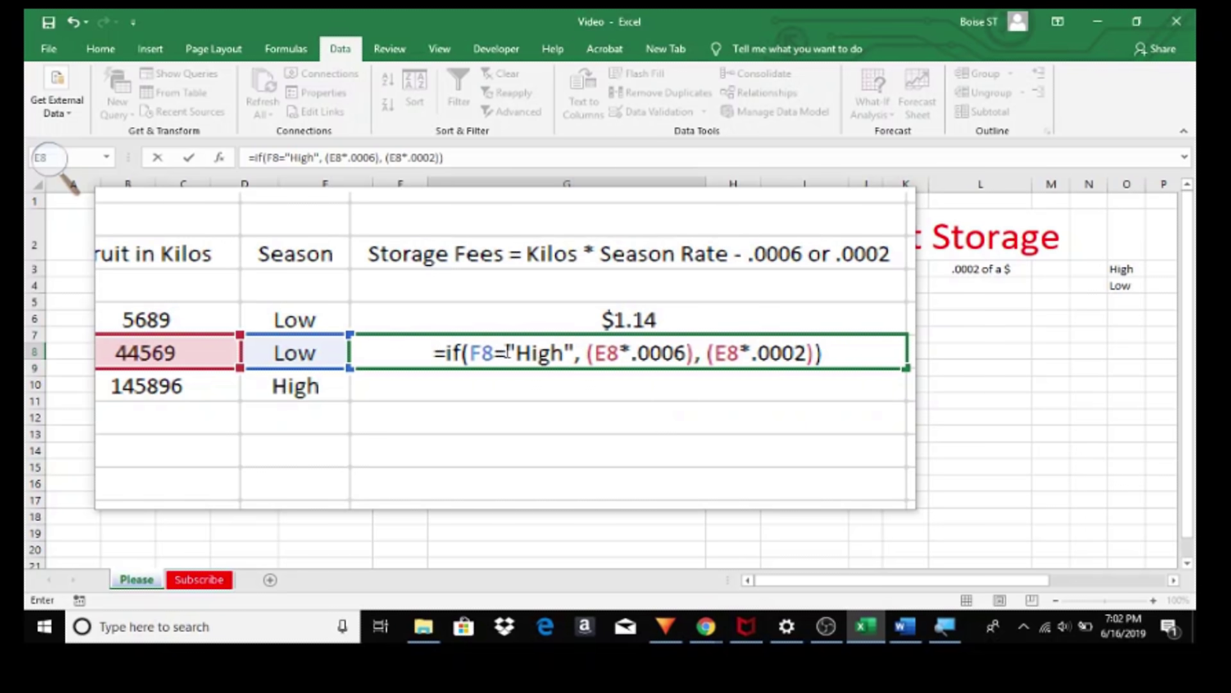
key(Return)
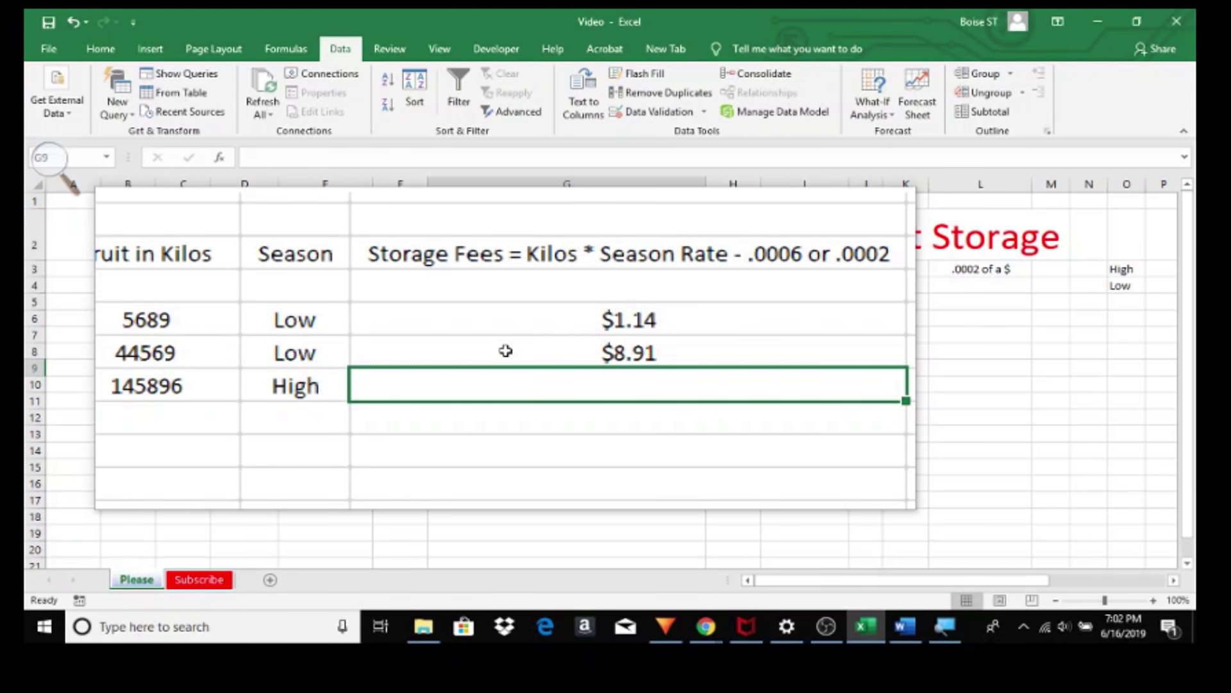
Step: Change the Blueberries season in F8 to High from its validation list
click(404, 353)
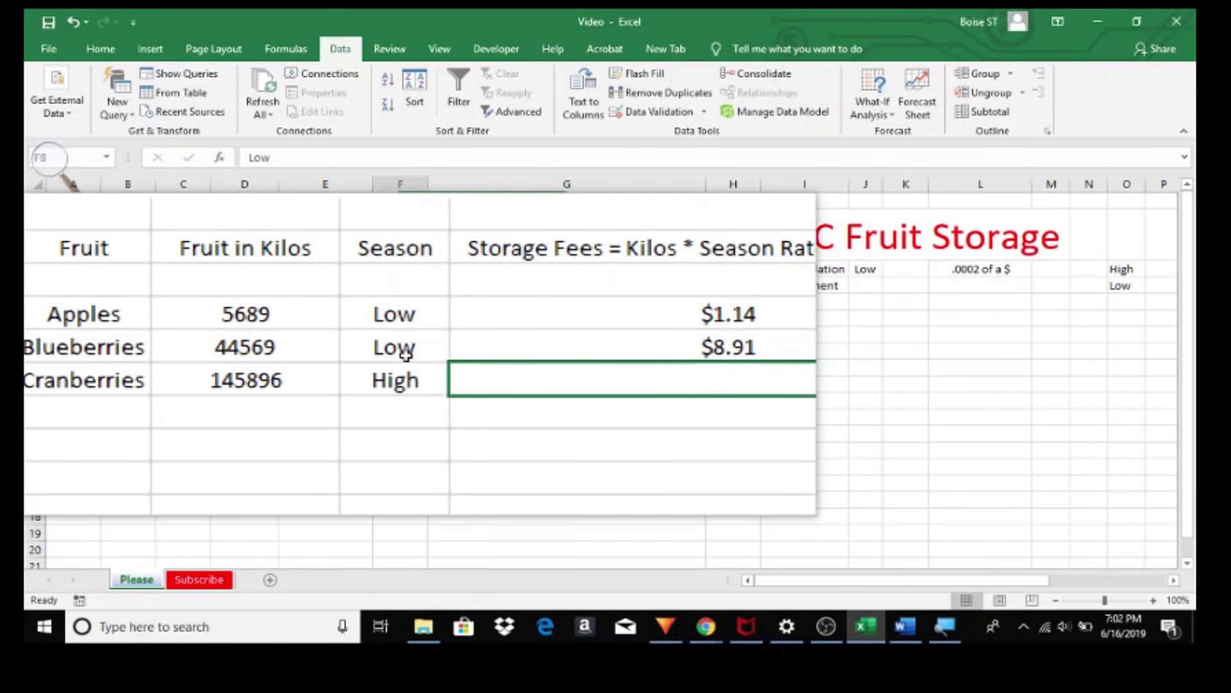
click(436, 352)
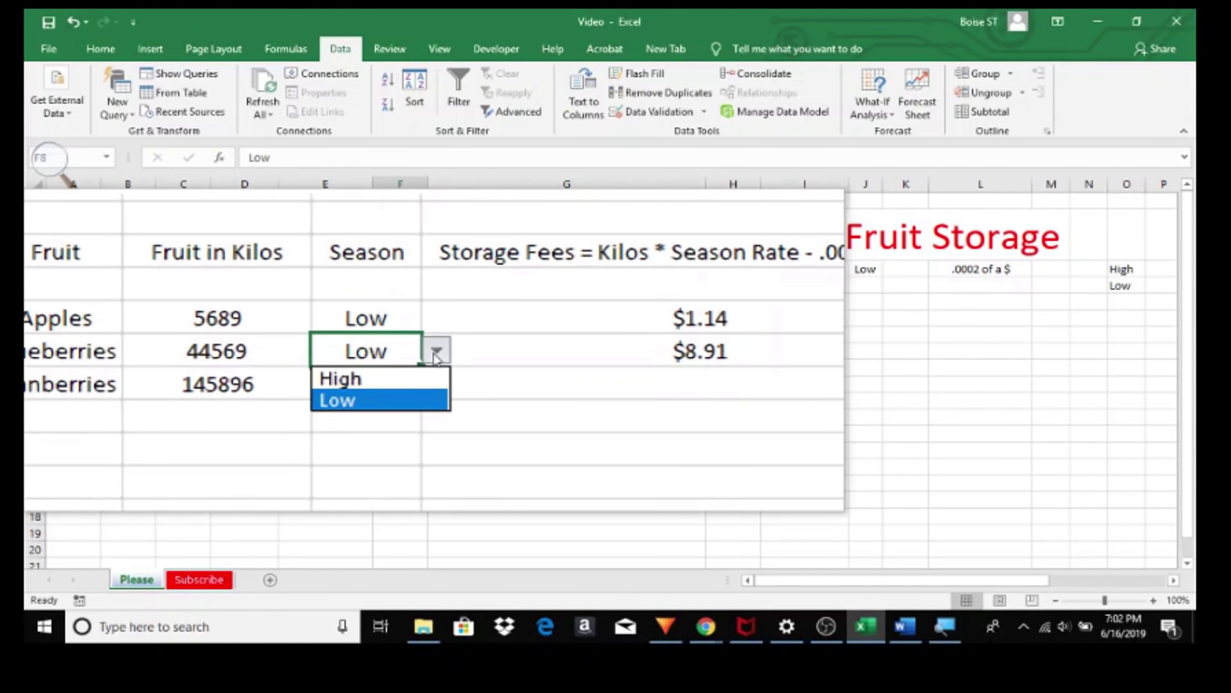
click(426, 377)
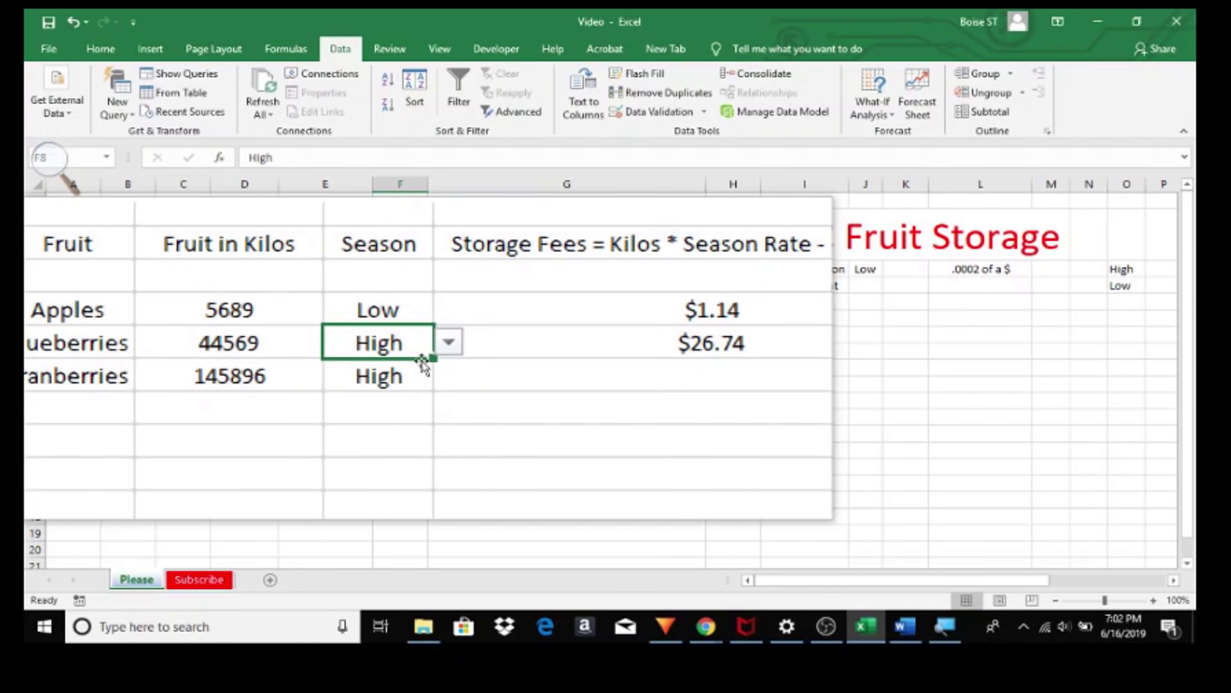
Step: Start an IF formula in G9 with F9="High" as the logical test
click(458, 370)
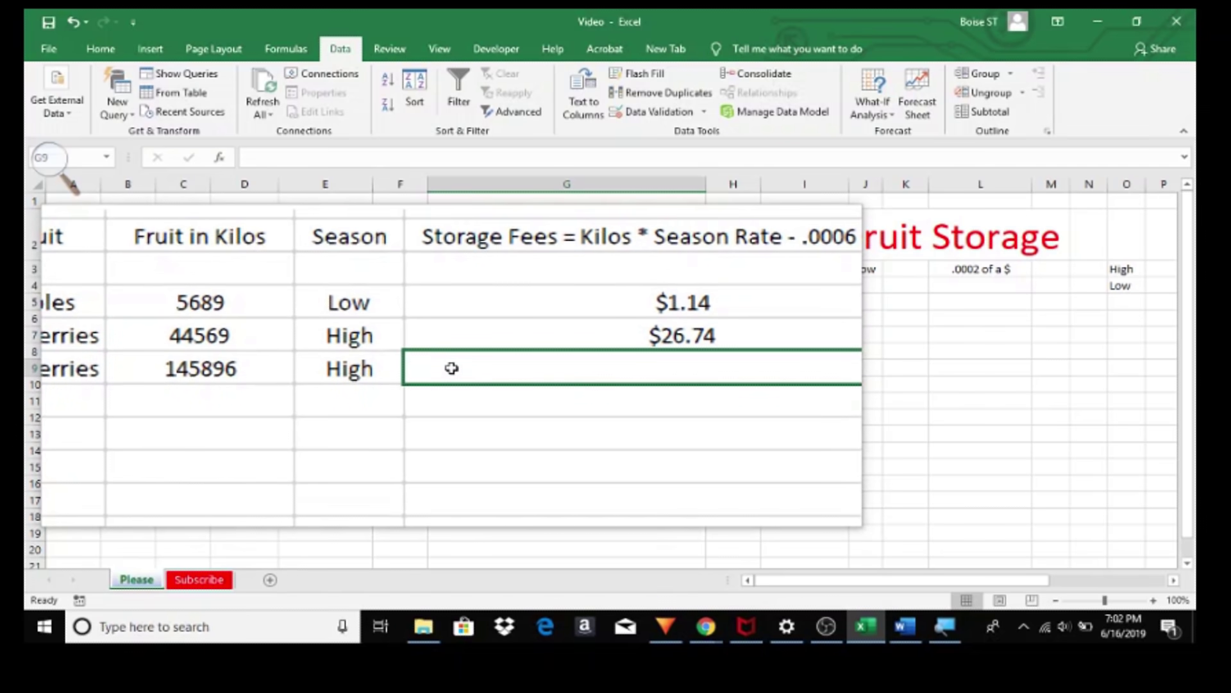
text(=if()
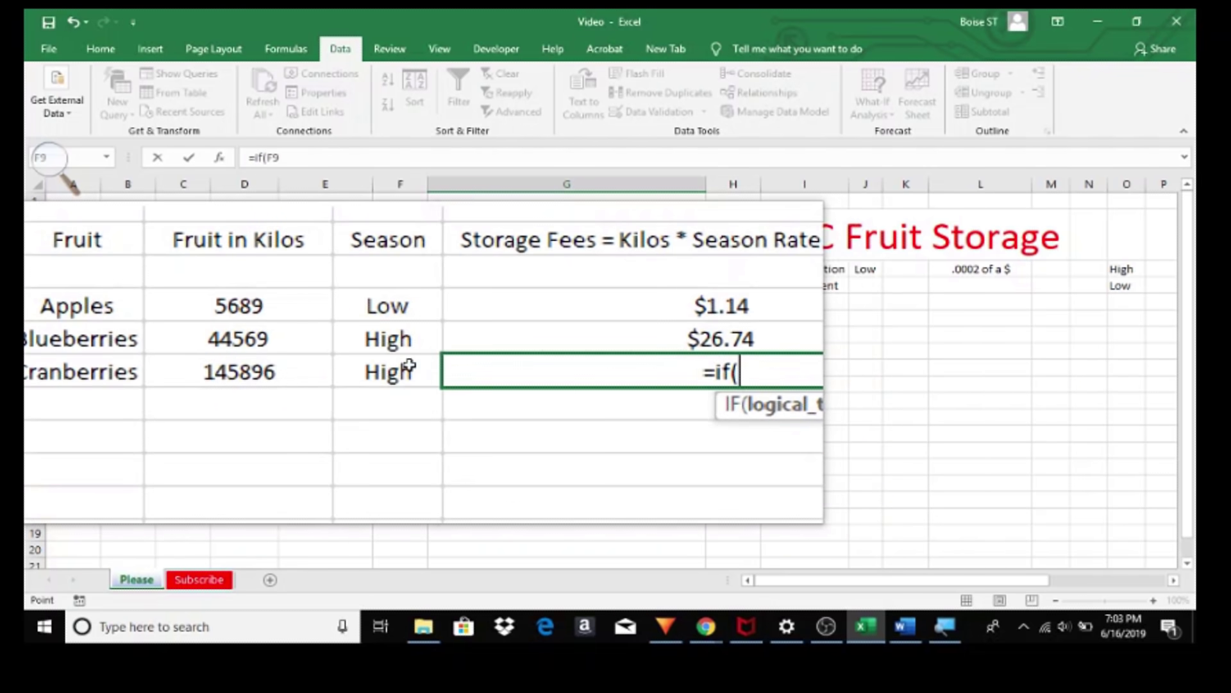
click(372, 361)
text(=)
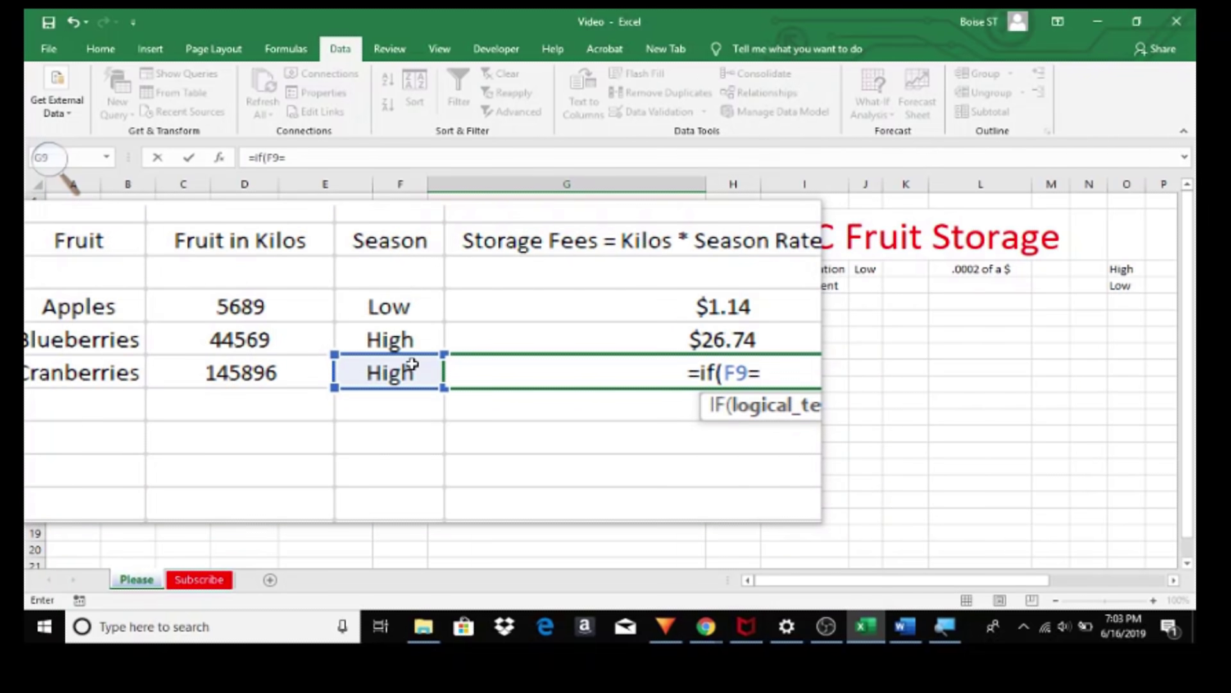
text("Hi)
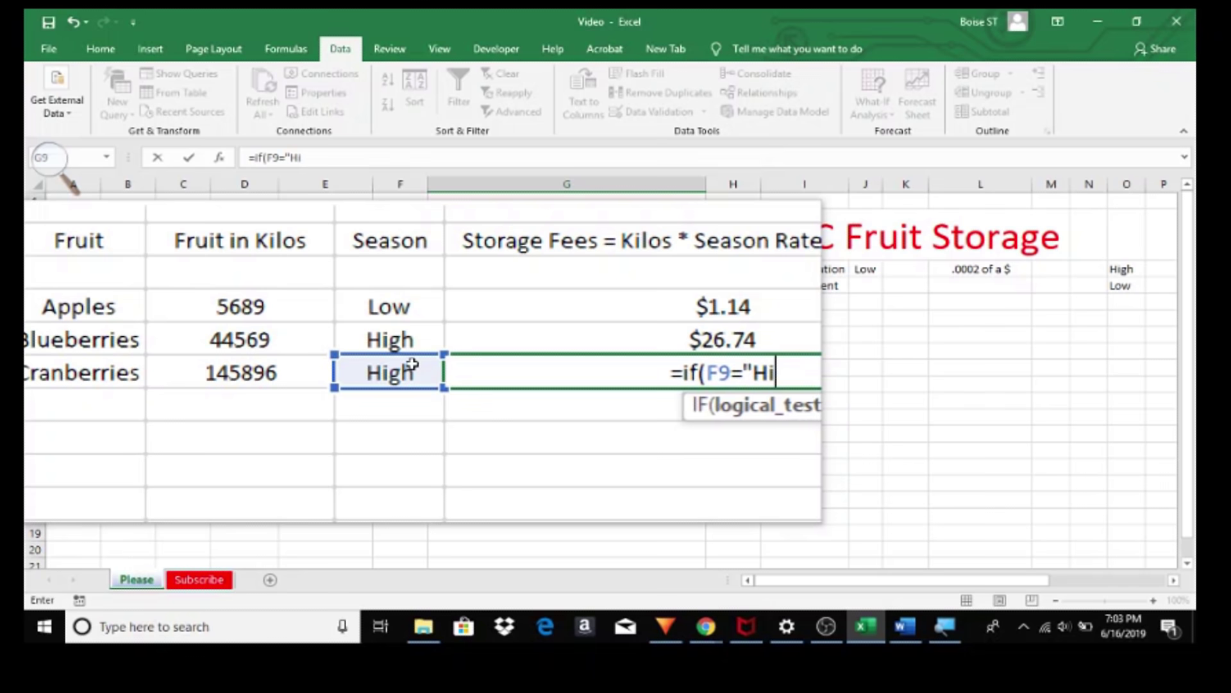
text(gh")
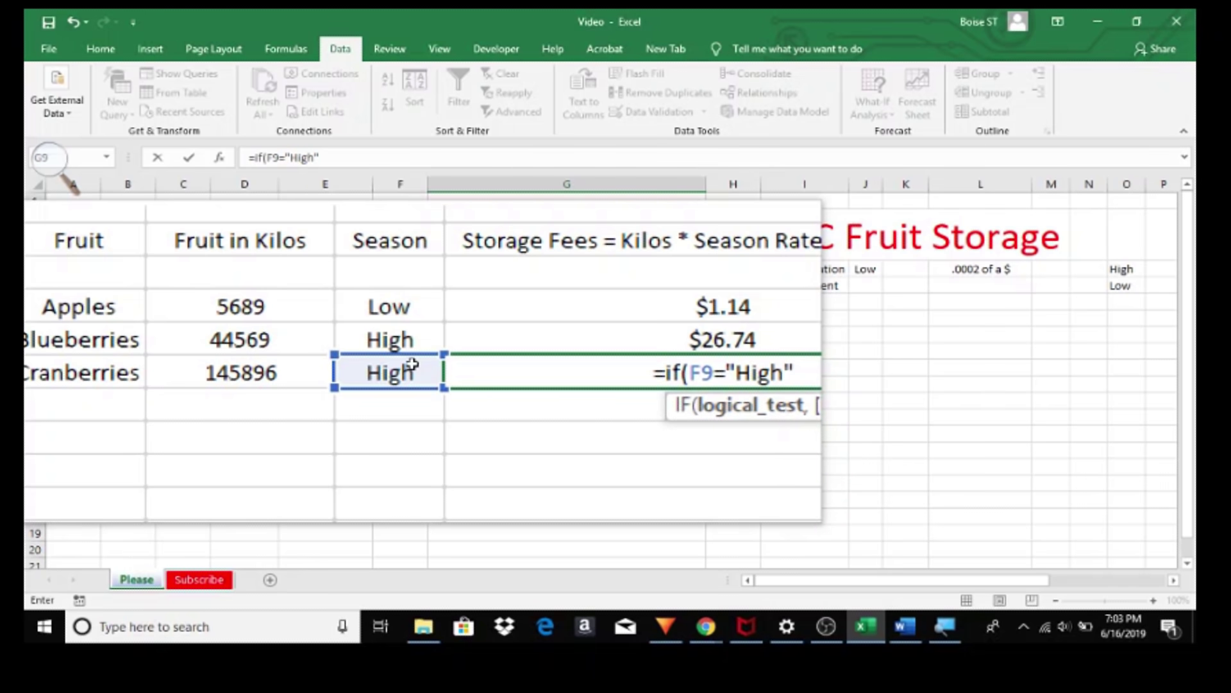
Step: Add (E9*.0006) as the value if true in the G9 formula
text(, ()
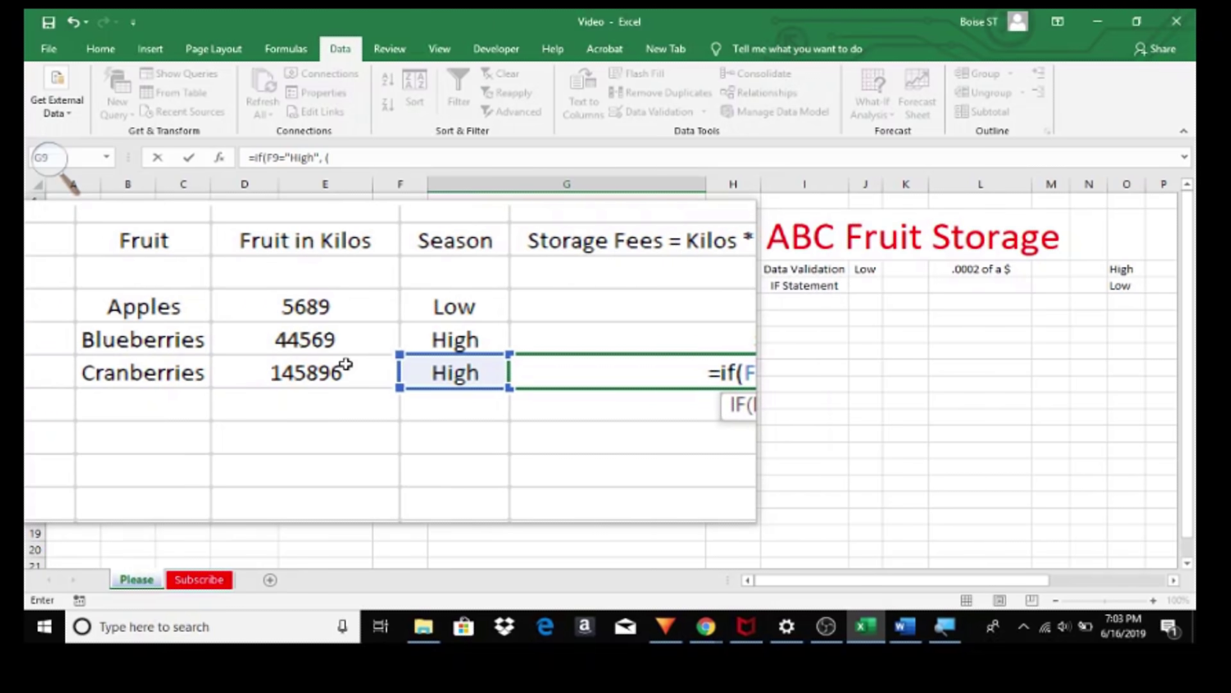
click(344, 363)
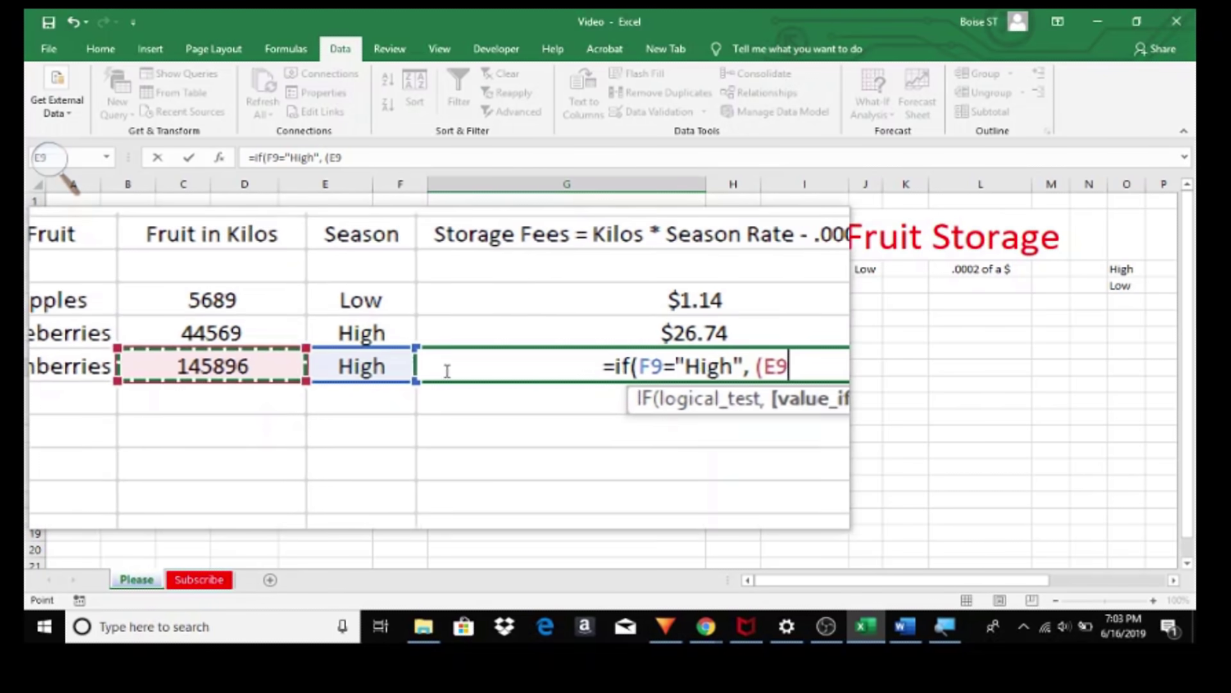
text(*)
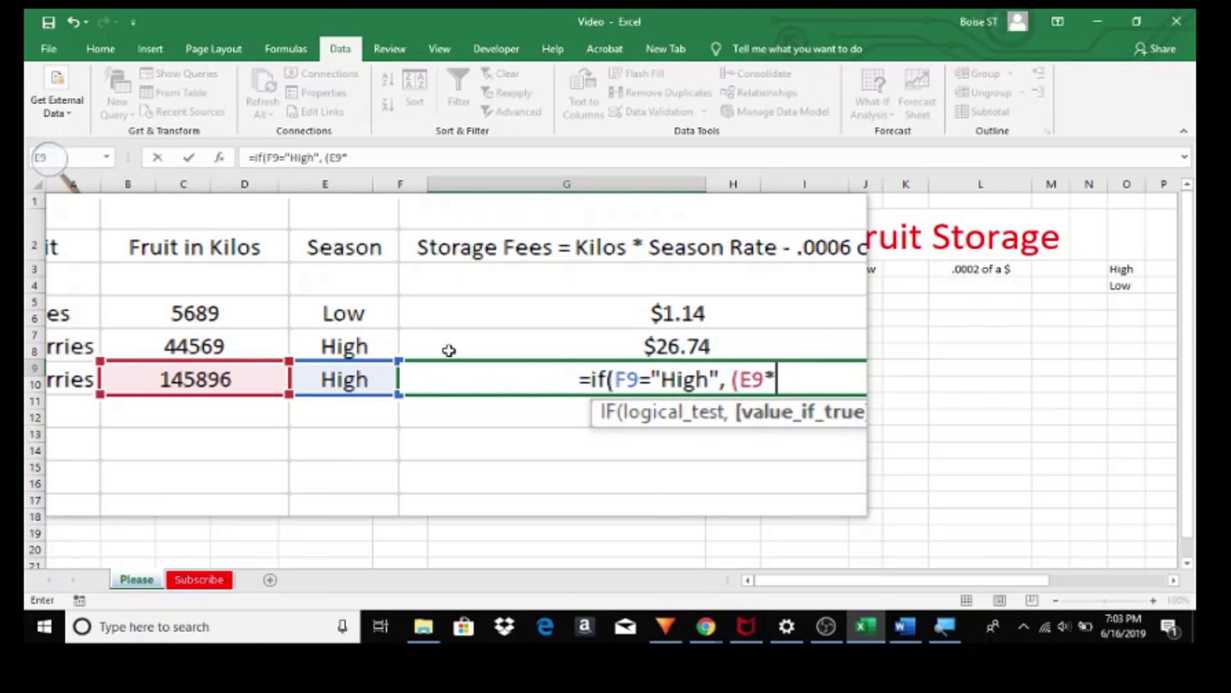
text(.000)
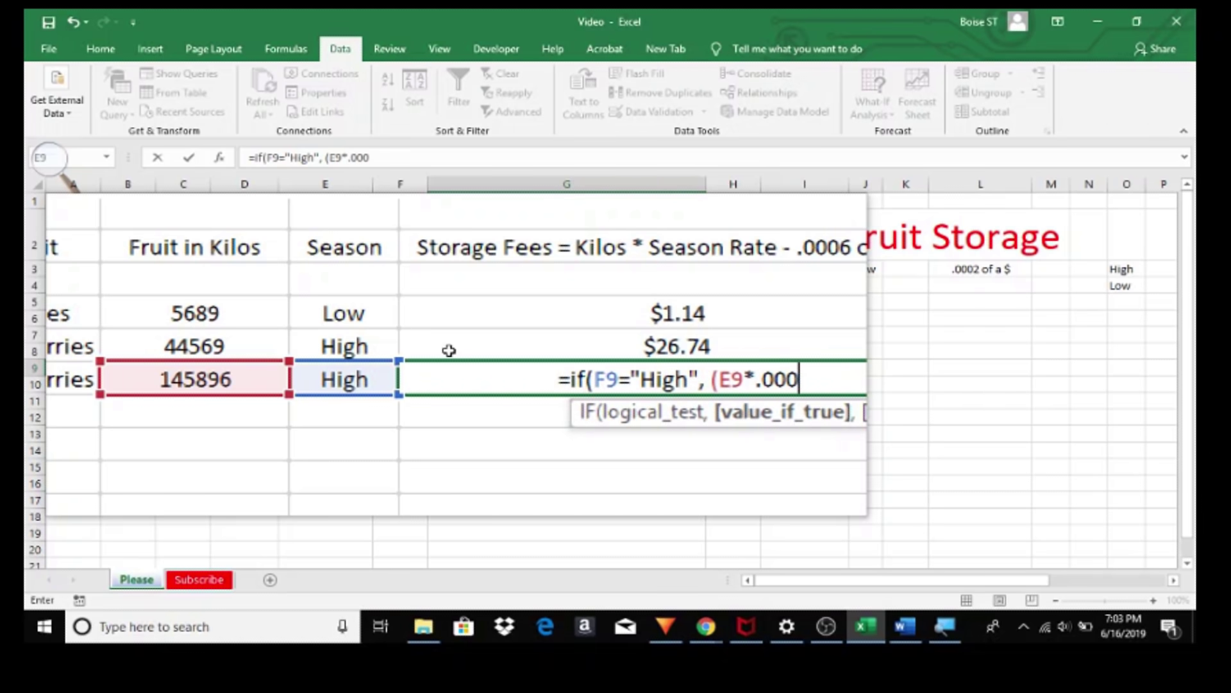
text(6)
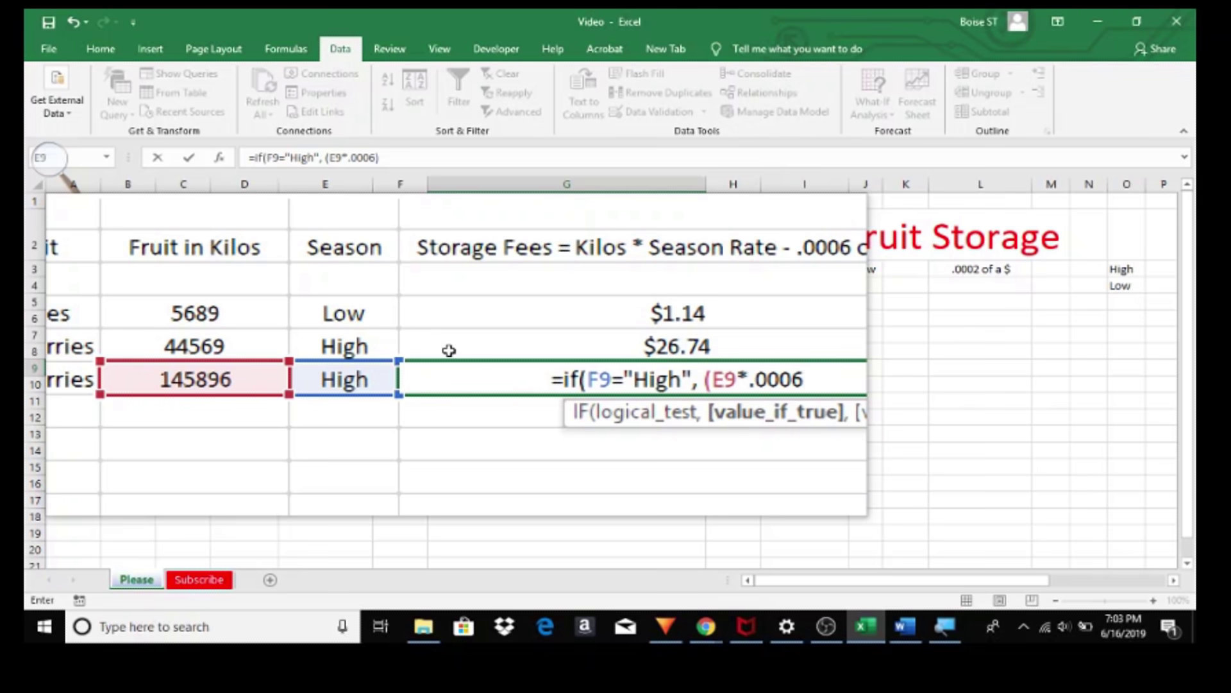
text(),)
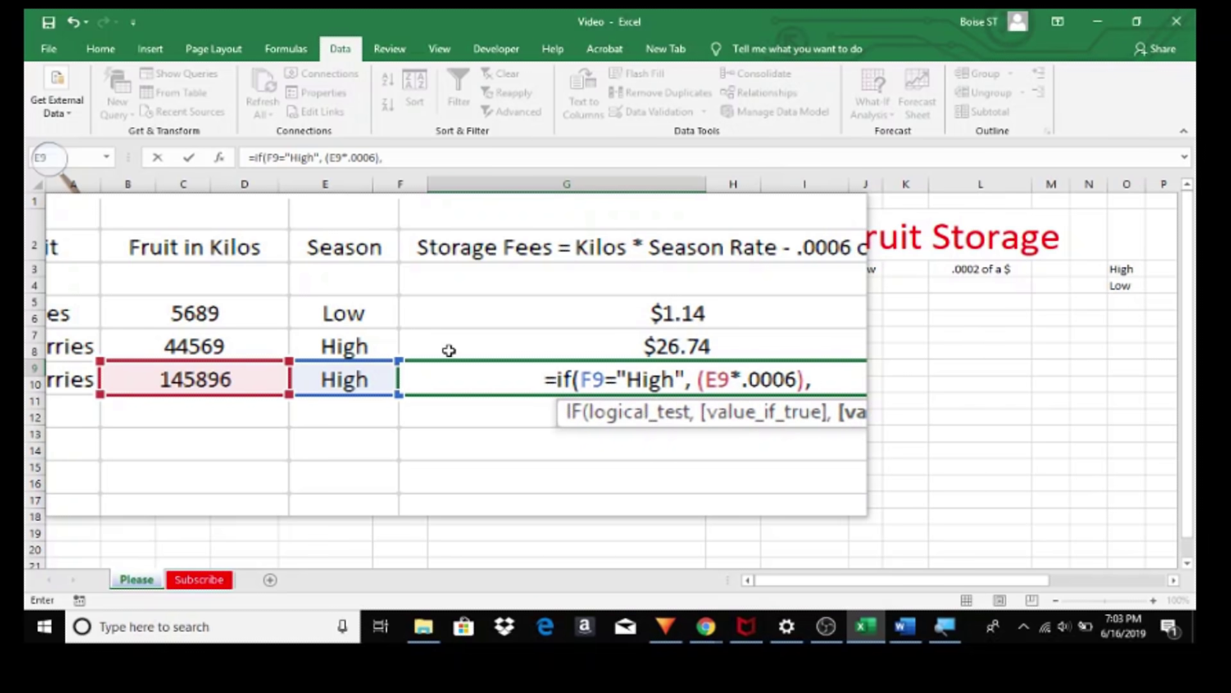
Step: Complete the G9 formula with (E9*.0002) as the value if false and enter it
text( ()
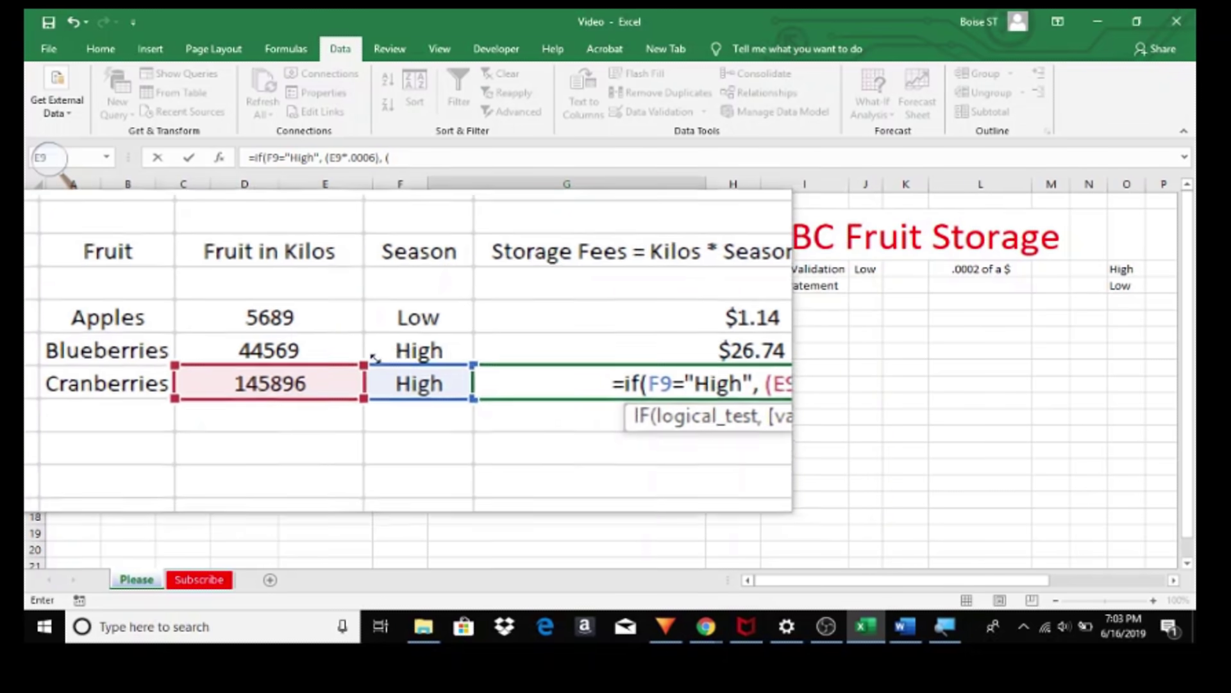
click(353, 378)
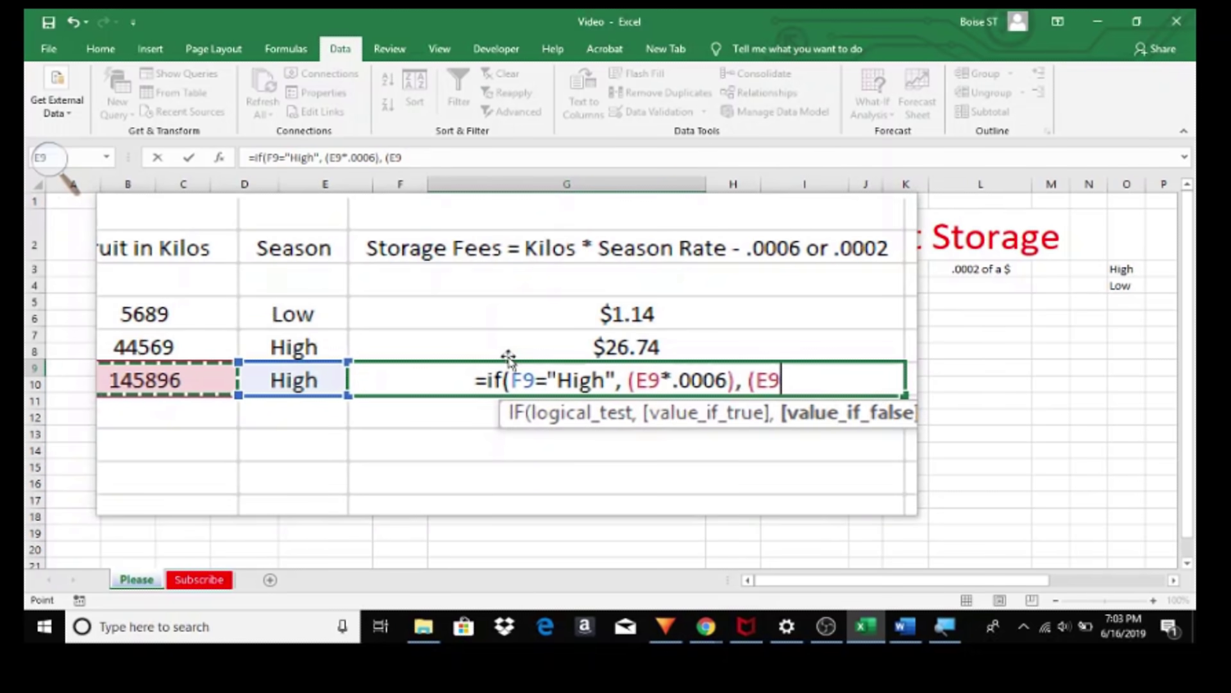
text(*)
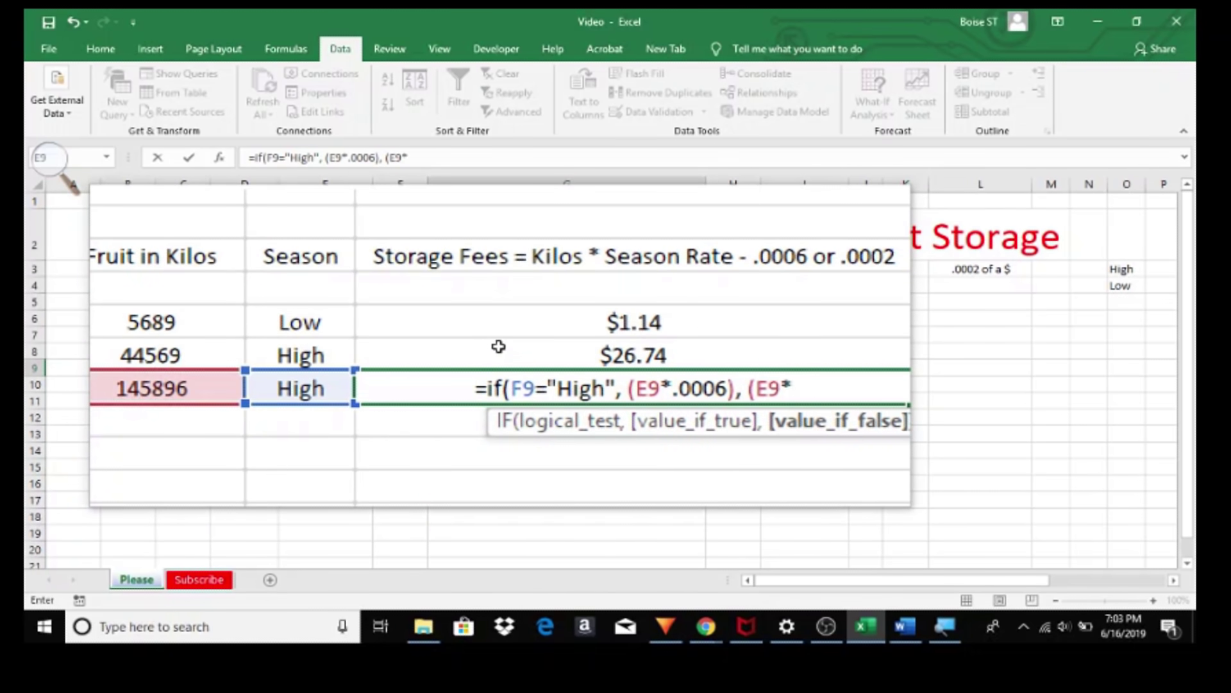
text(.)
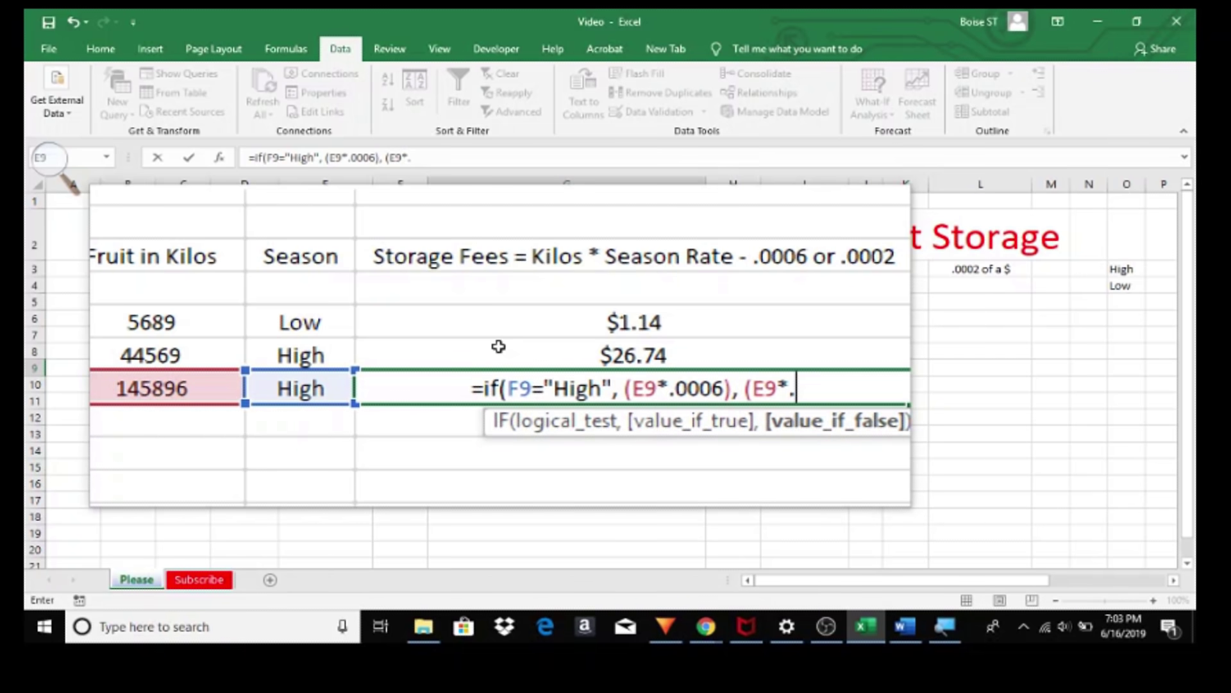
text(0000)
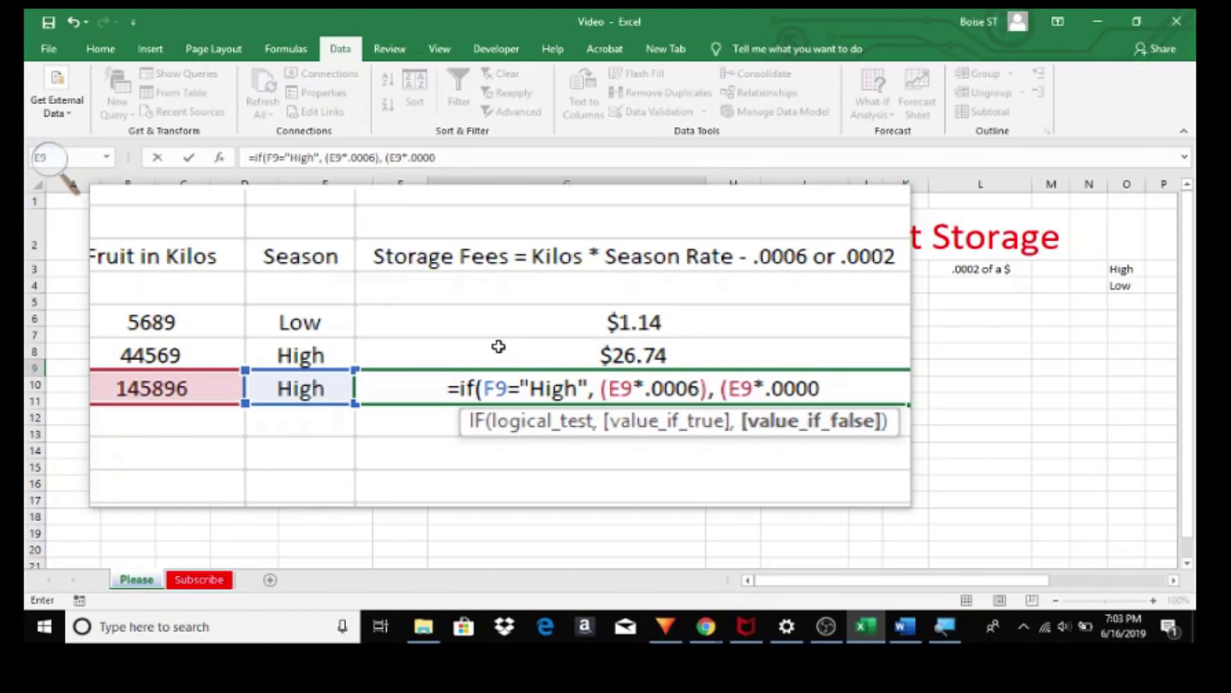
key(BackSpace)
text(2))
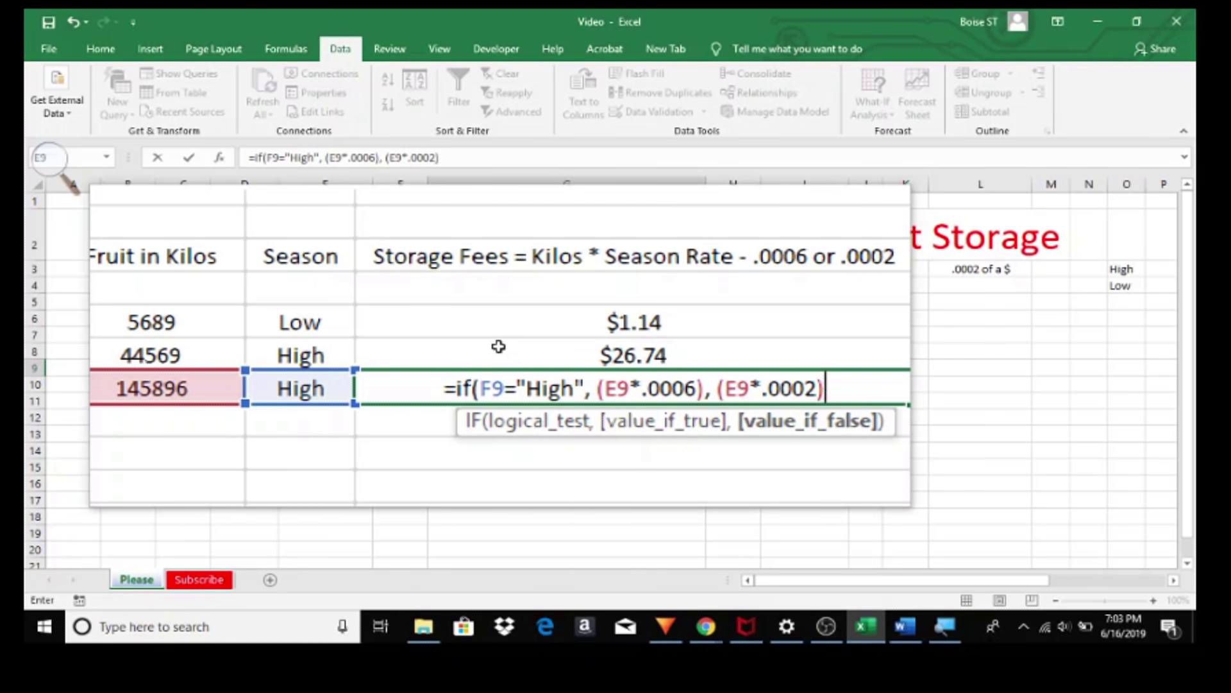
text())
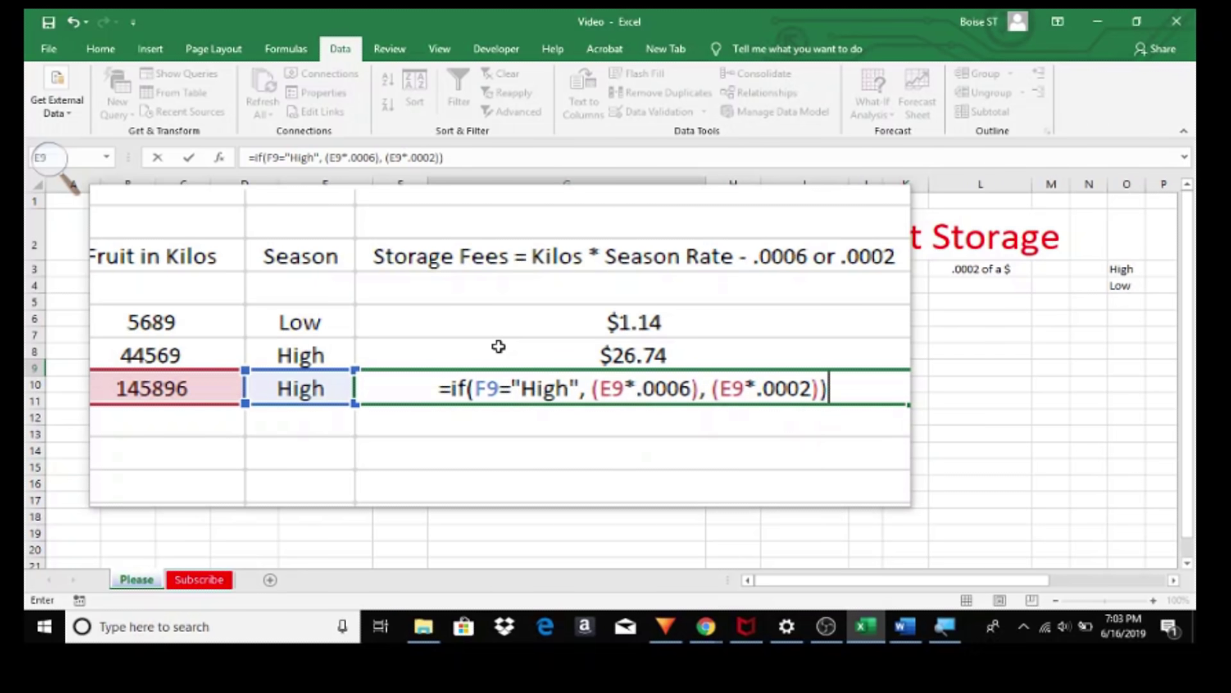
key(Return)
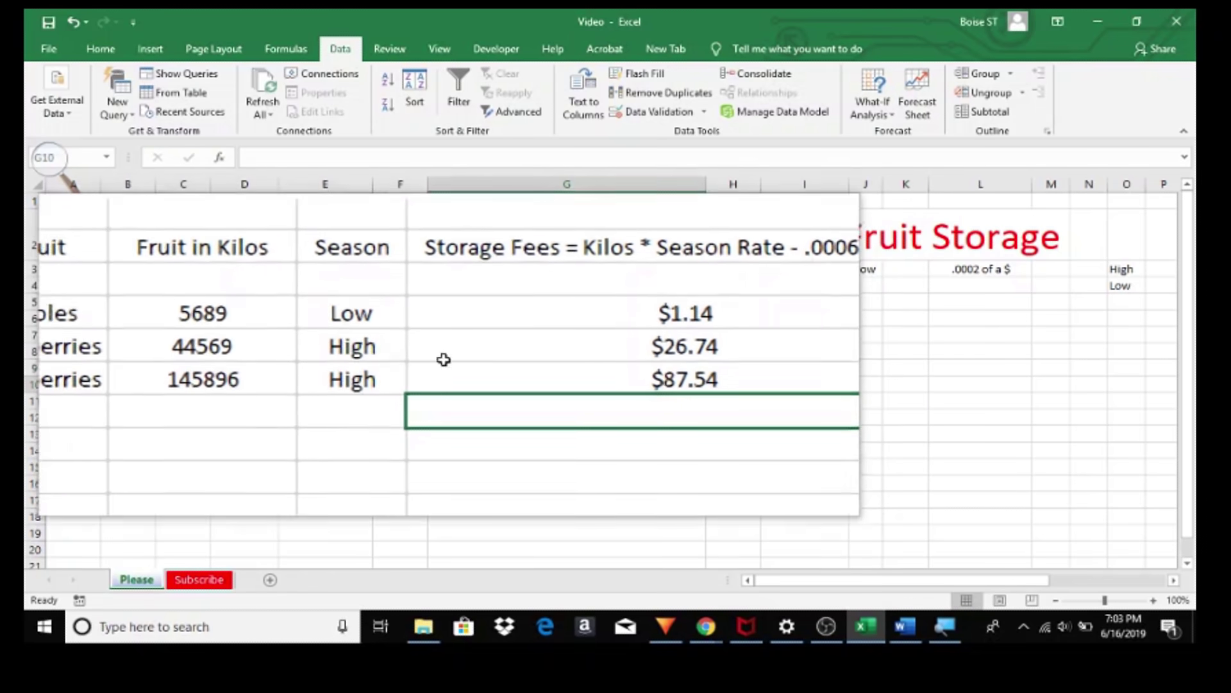
Step: Change the Cranberries season in F9 to Low from its validation list and turn off the screen magnifier
click(419, 369)
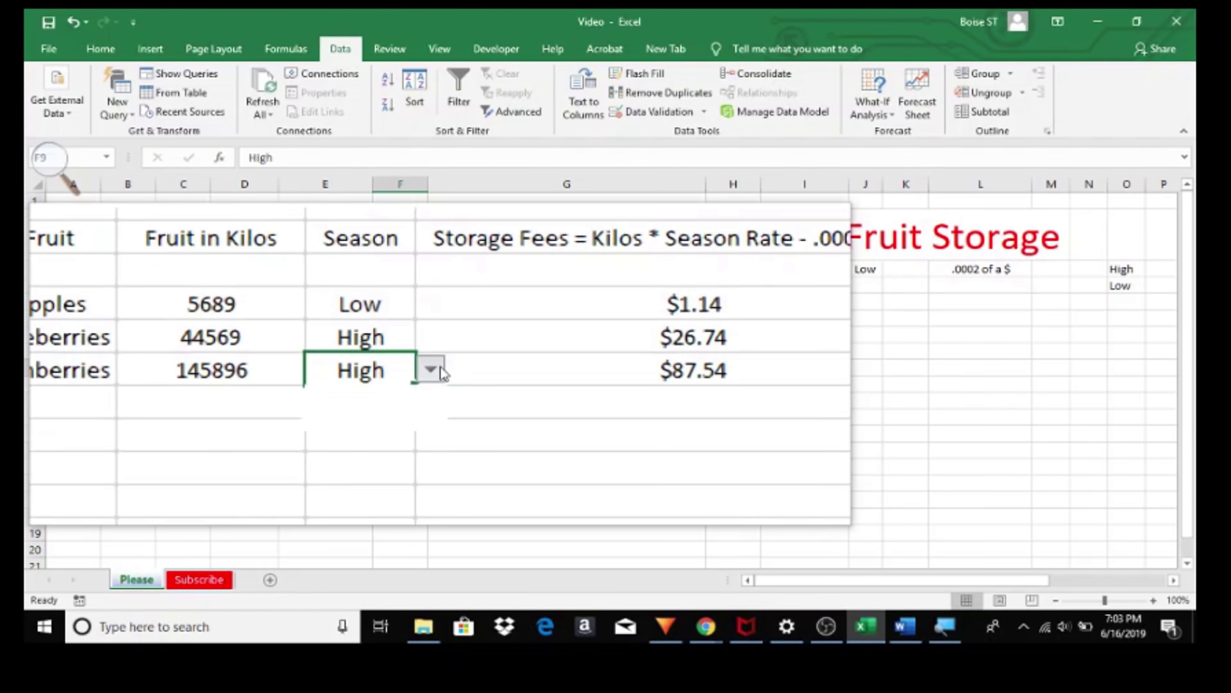
click(440, 367)
click(429, 395)
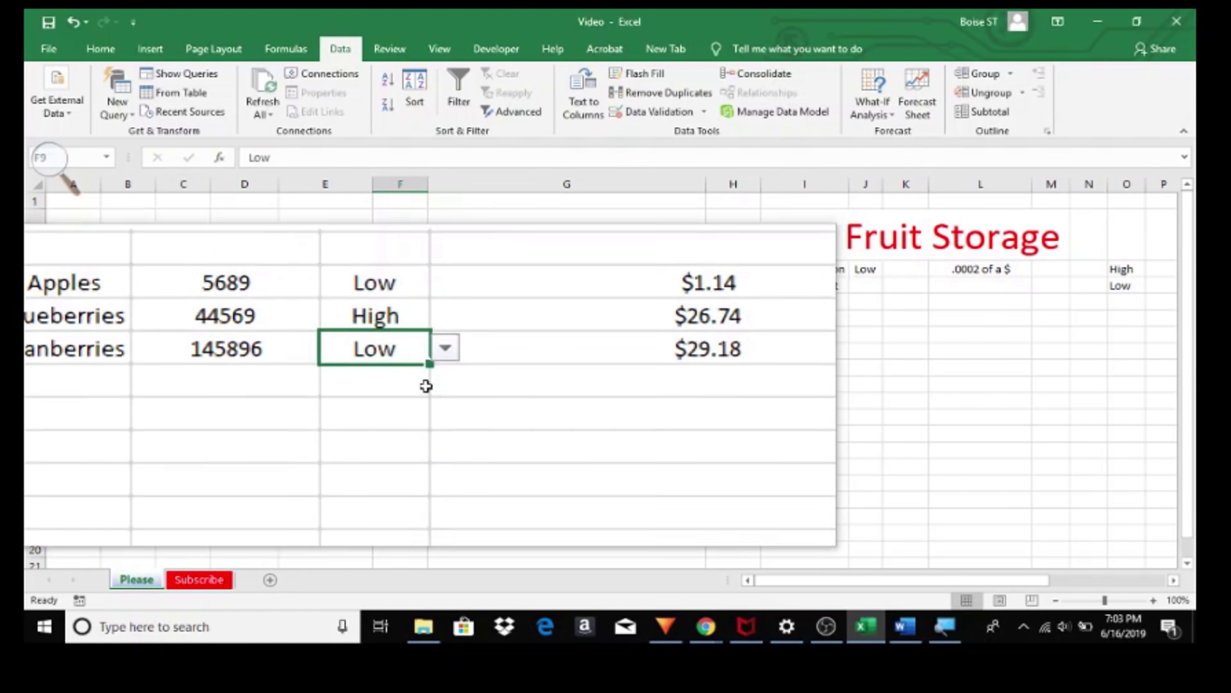
key(super+Escape)
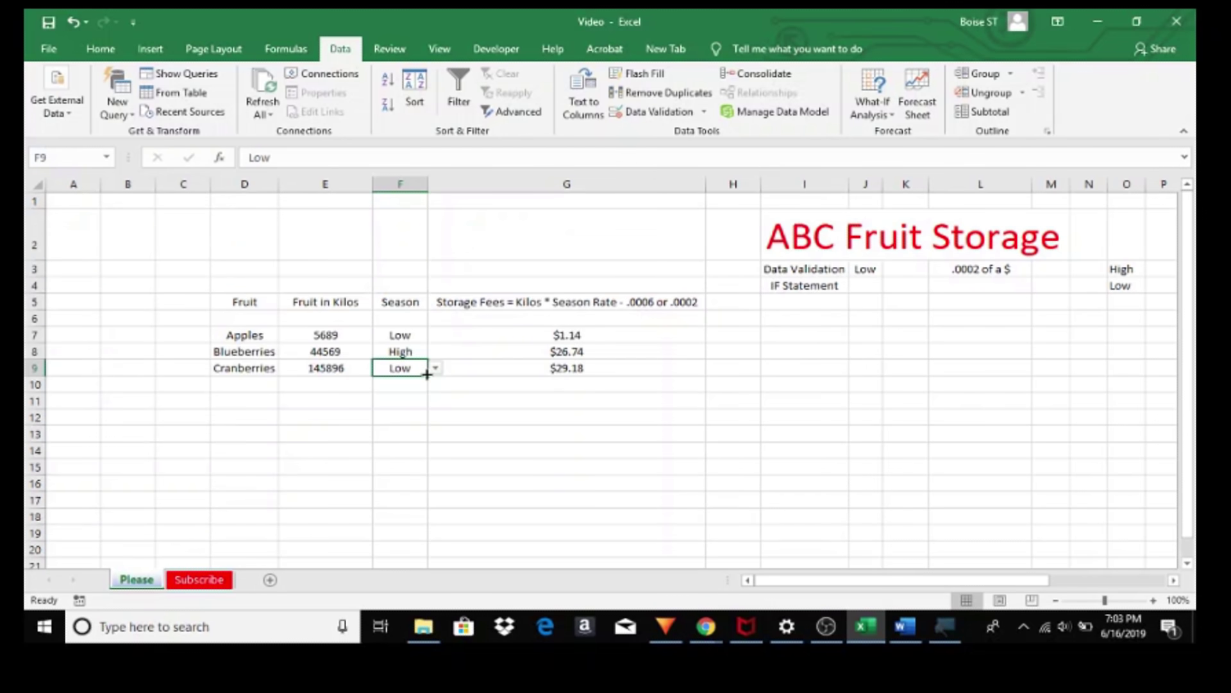
Step: Total the three storage fees in G12 with a SUM formula over G7:G9
click(507, 418)
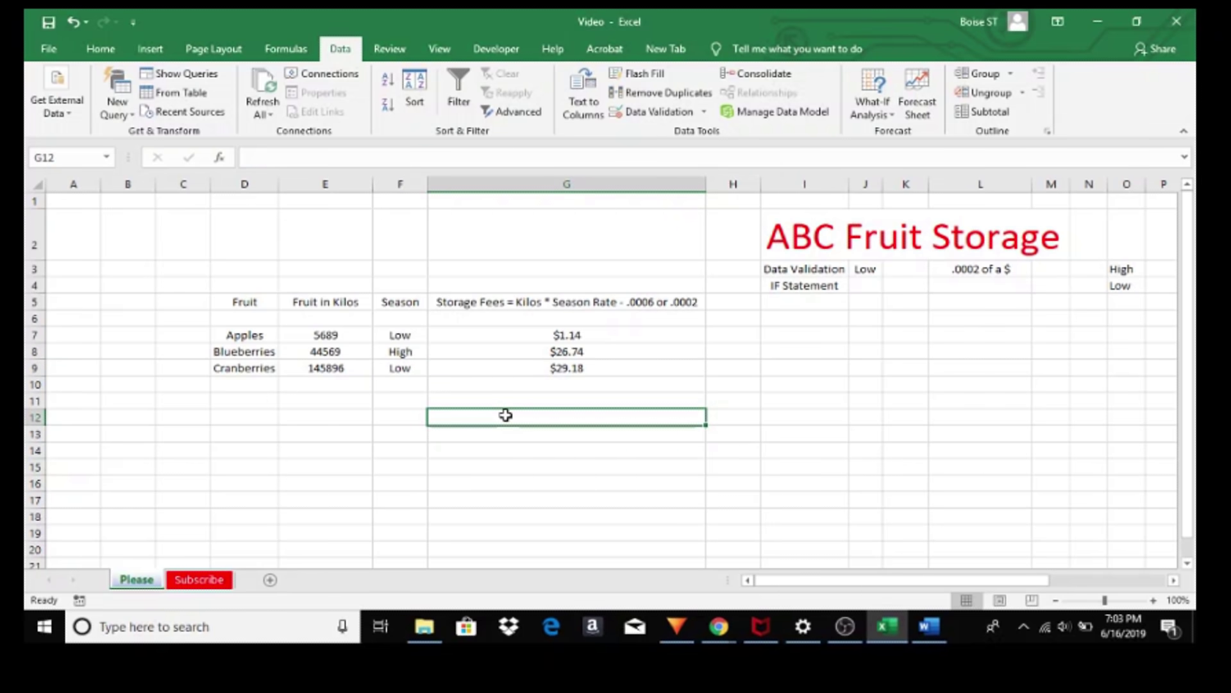
text(=)
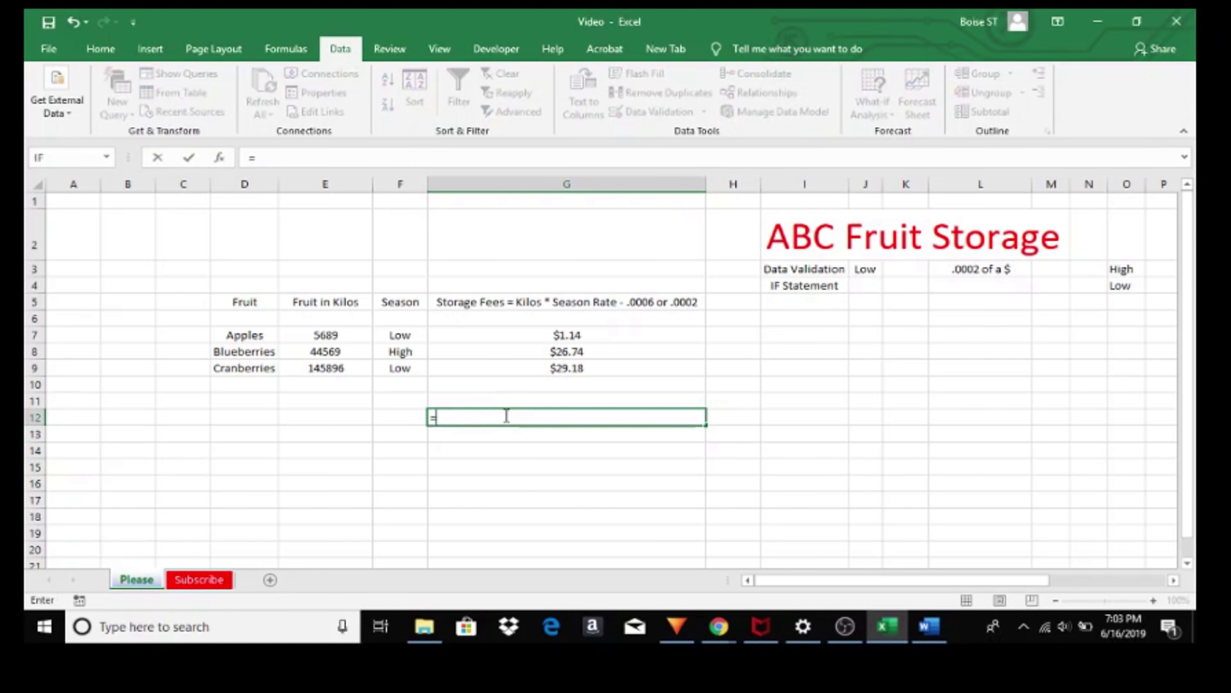
text(sum)
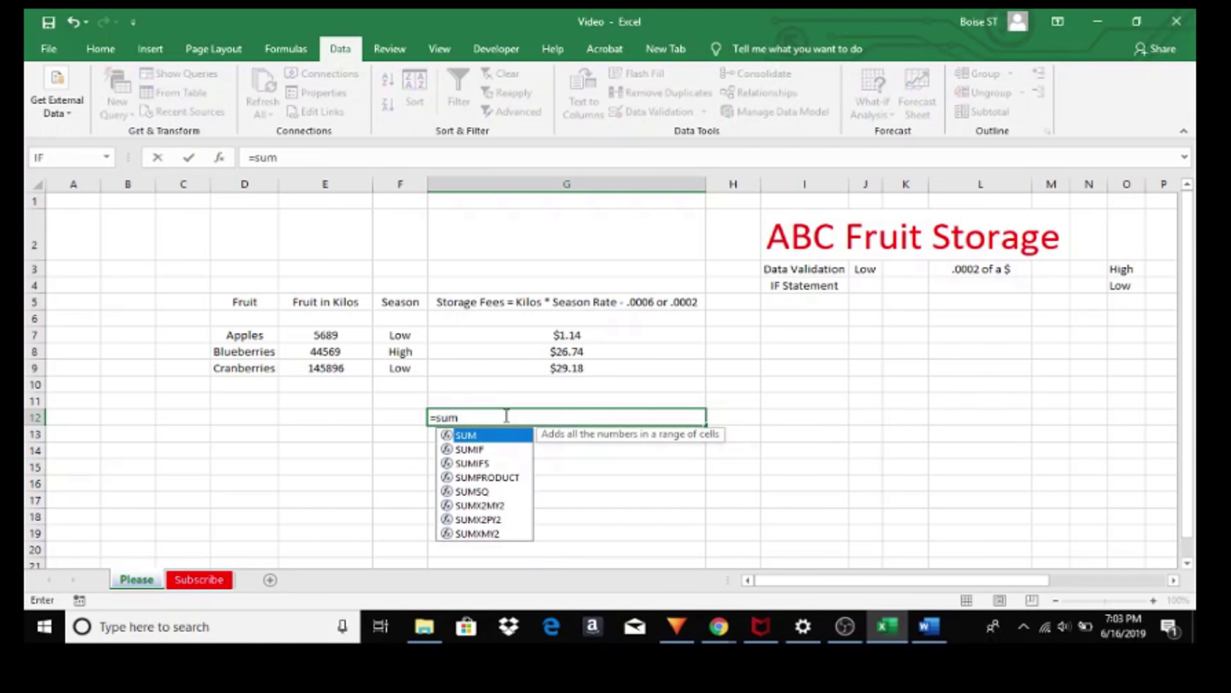
text(()
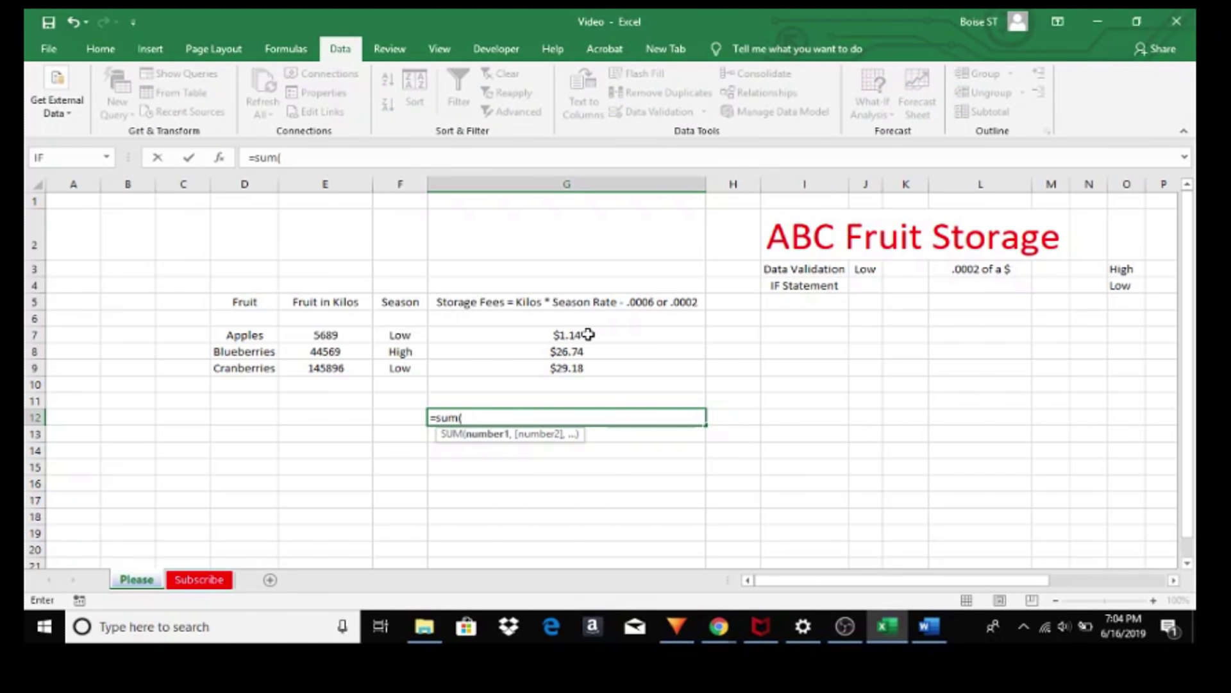
drag(588, 334, 577, 357)
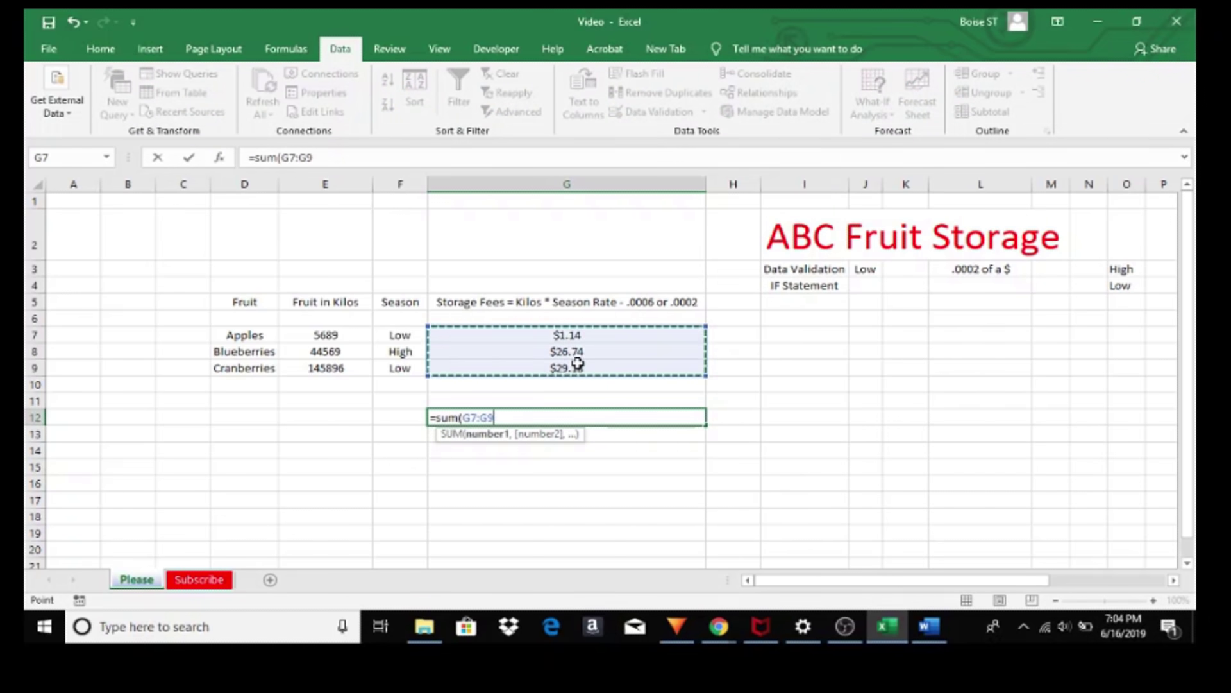
key(Return)
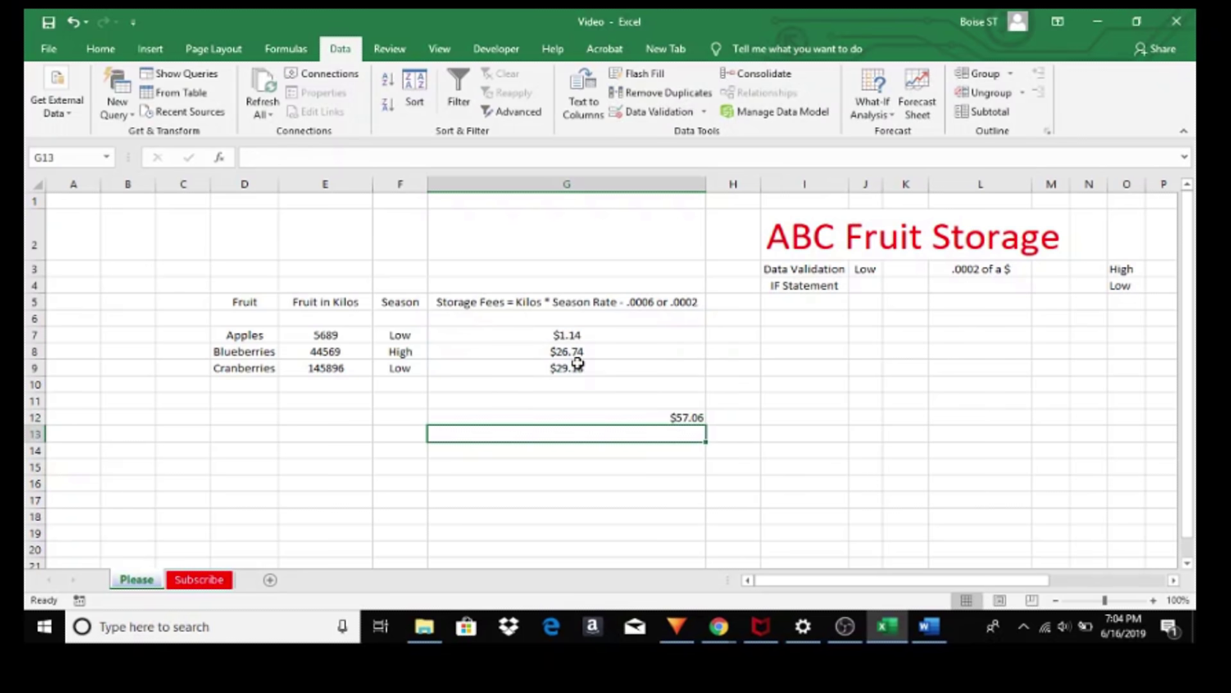
Step: Center the storage fee total in G12 horizontally and magnify the screen
click(573, 414)
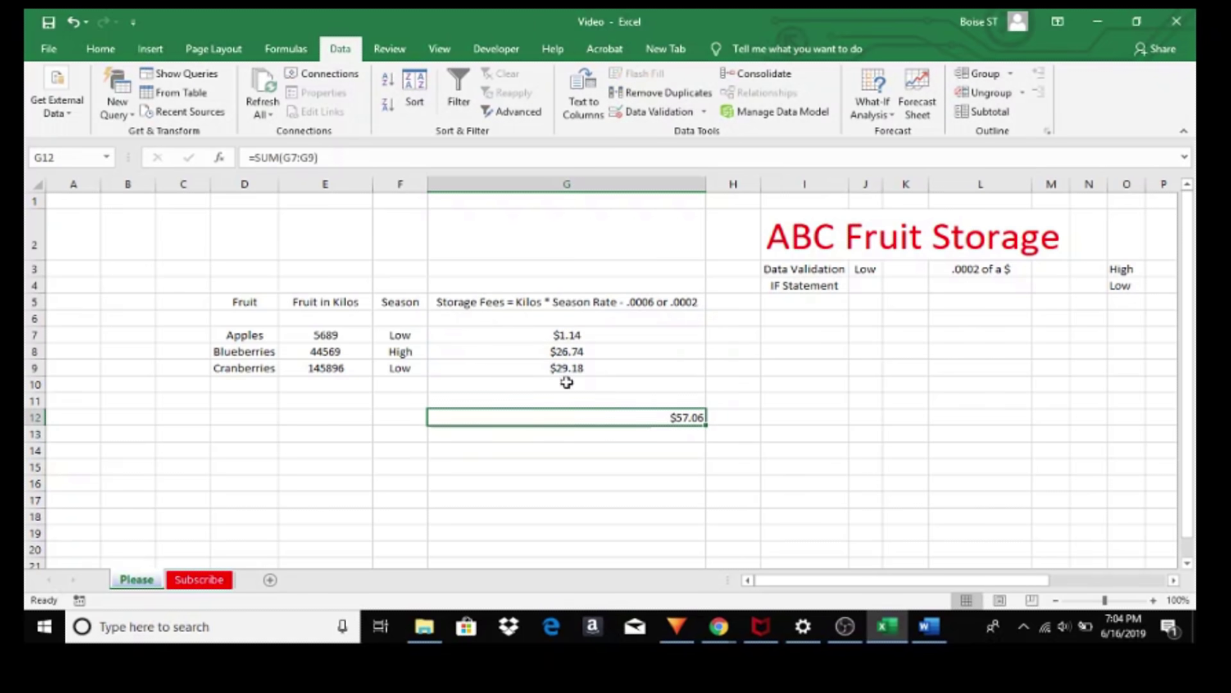
click(103, 50)
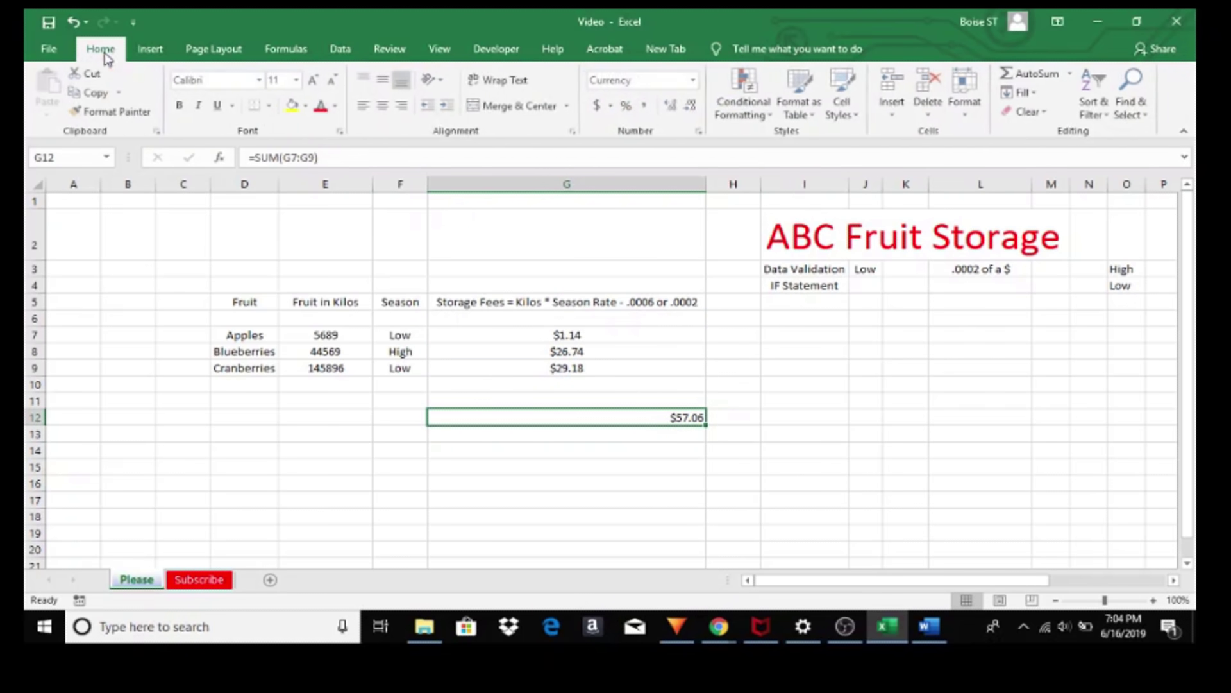
click(384, 106)
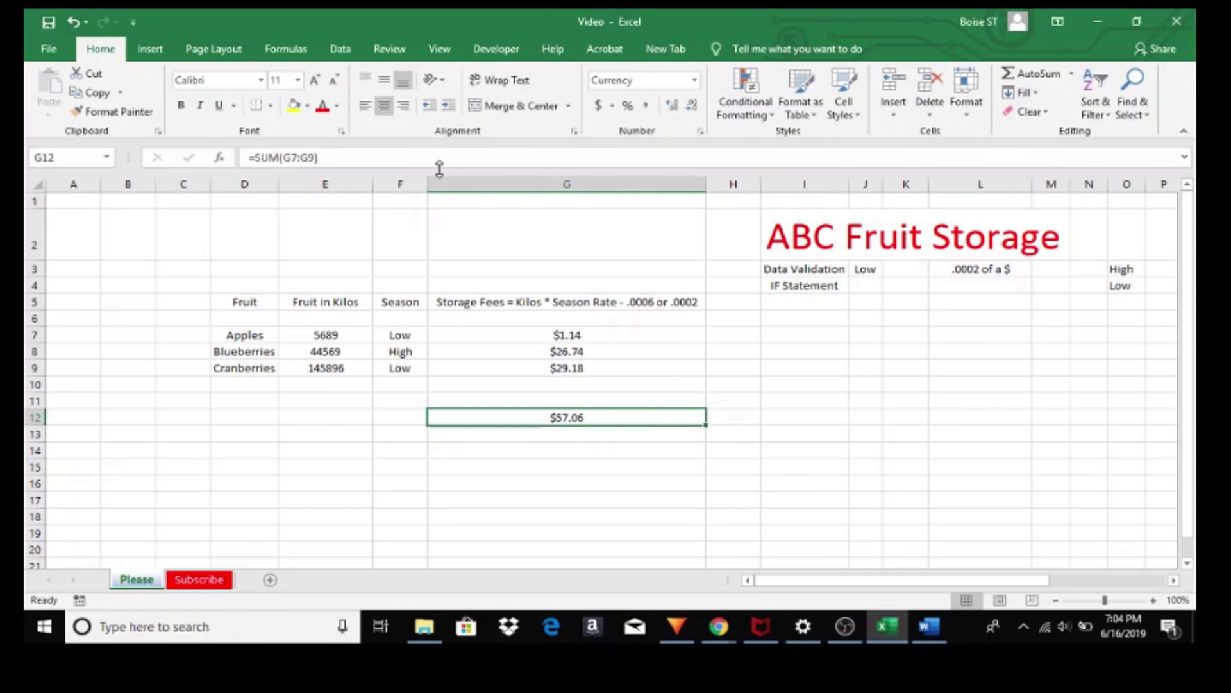
key(super+plus)
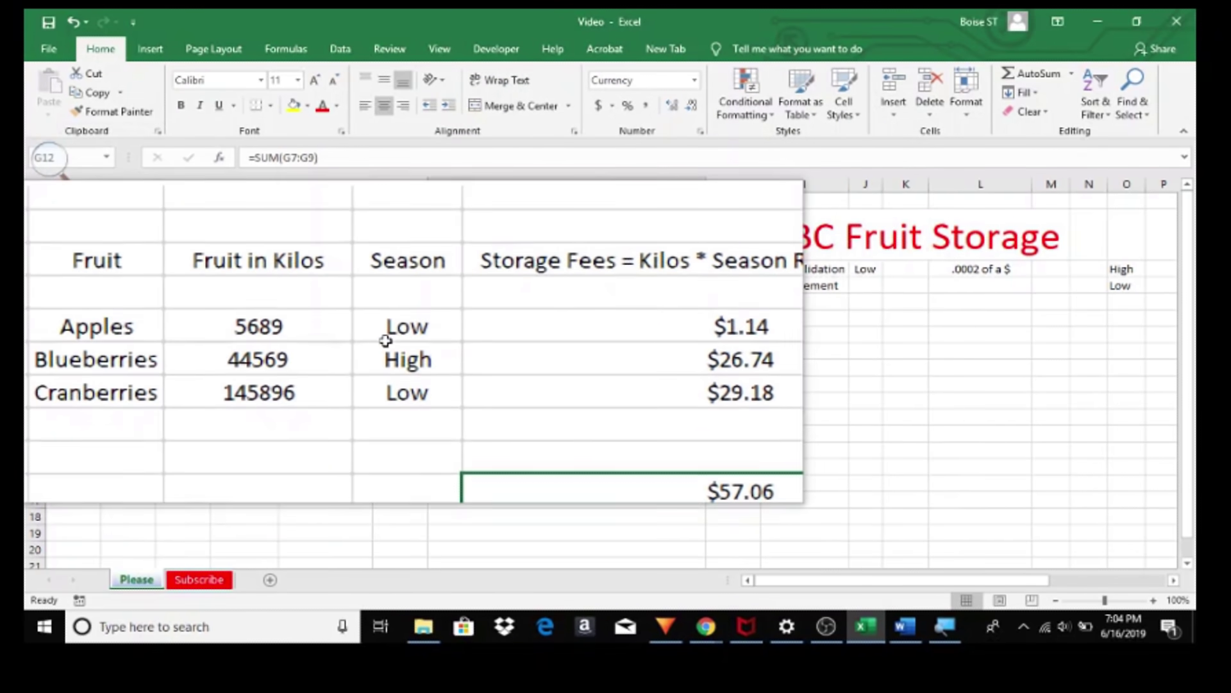
Step: Change the Apples season in F7 to High from its validation list
click(397, 332)
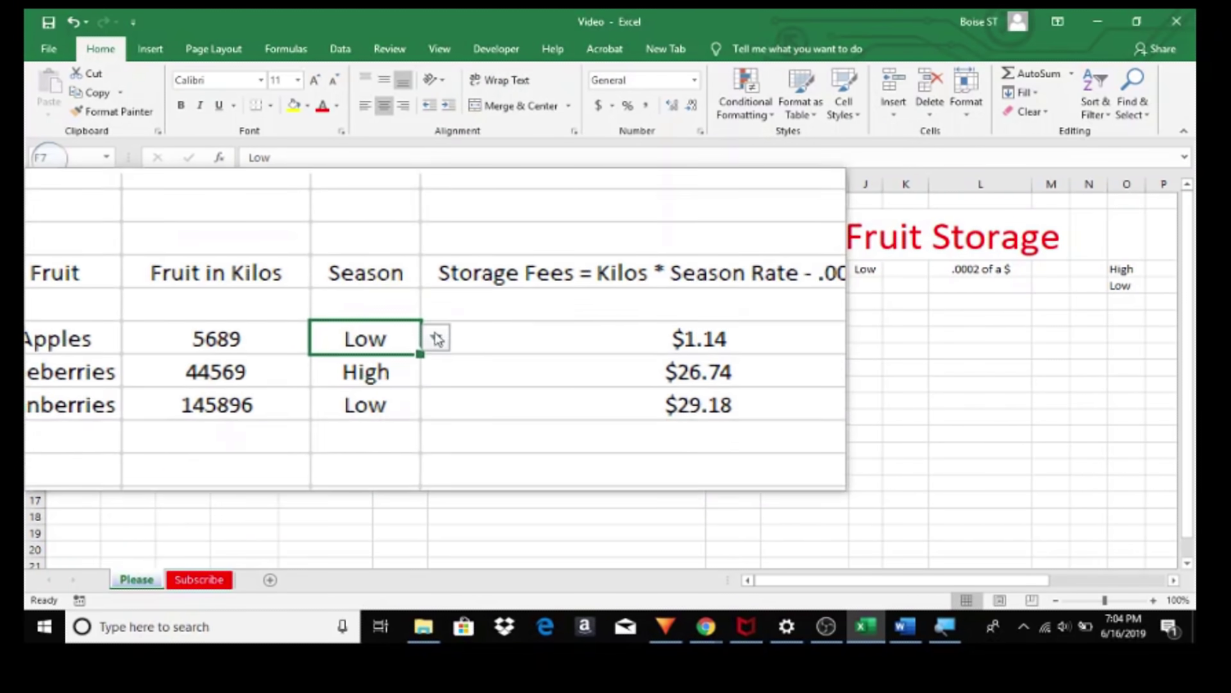
click(431, 339)
click(434, 353)
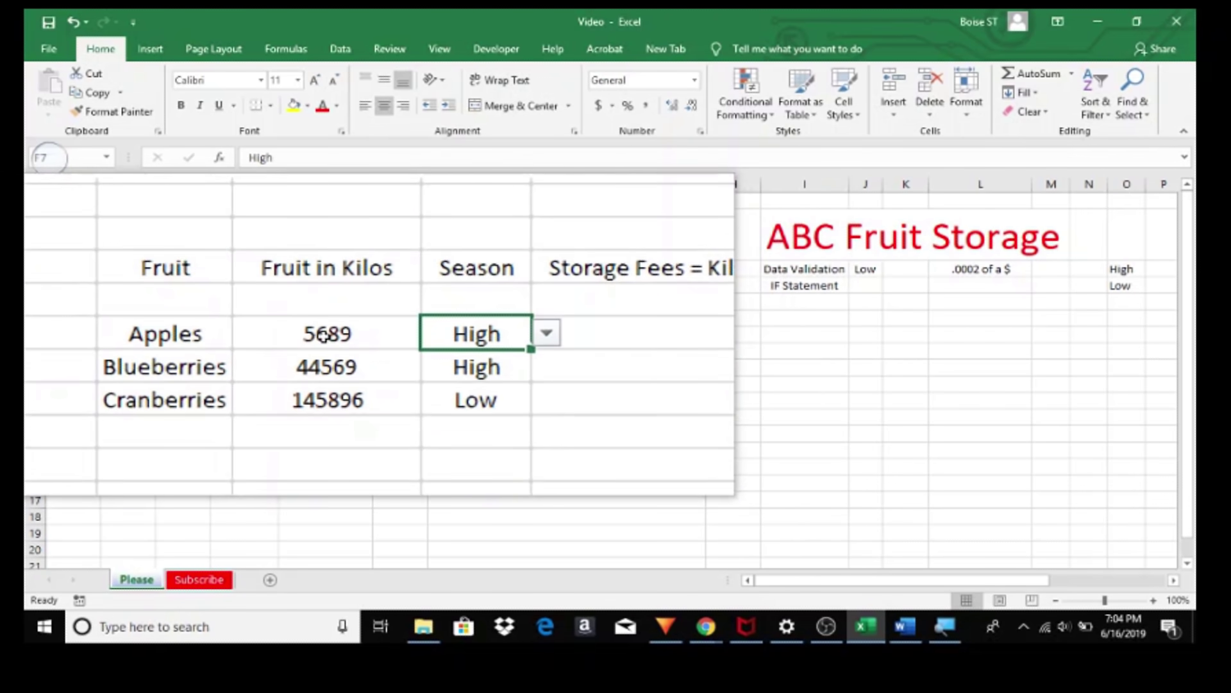
Step: Set the Apples weight in E7 to 15689 kilos and turn off the screen magnifier
click(322, 335)
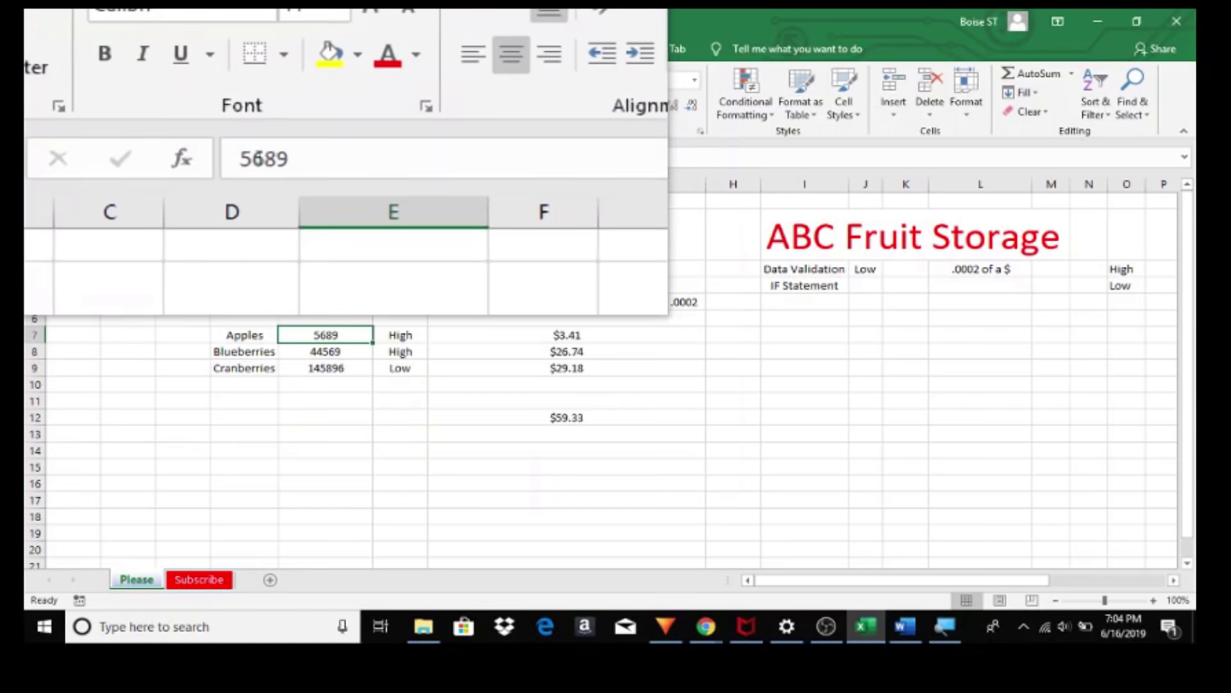
click(252, 157)
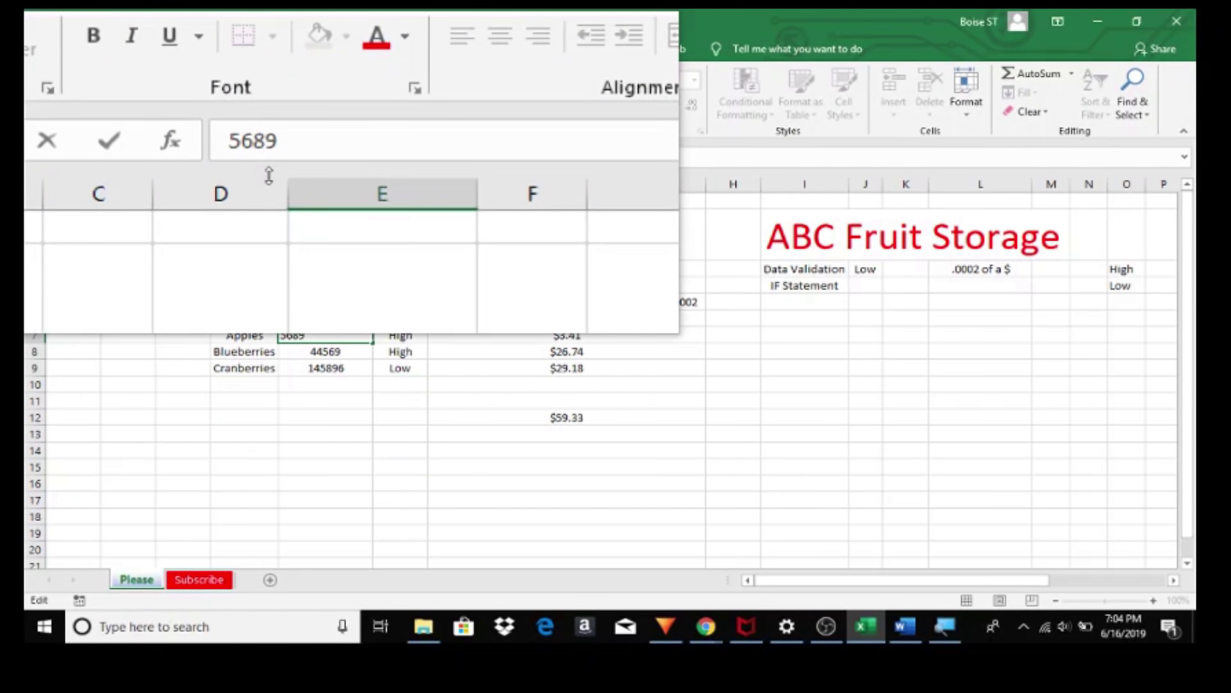
text(1)
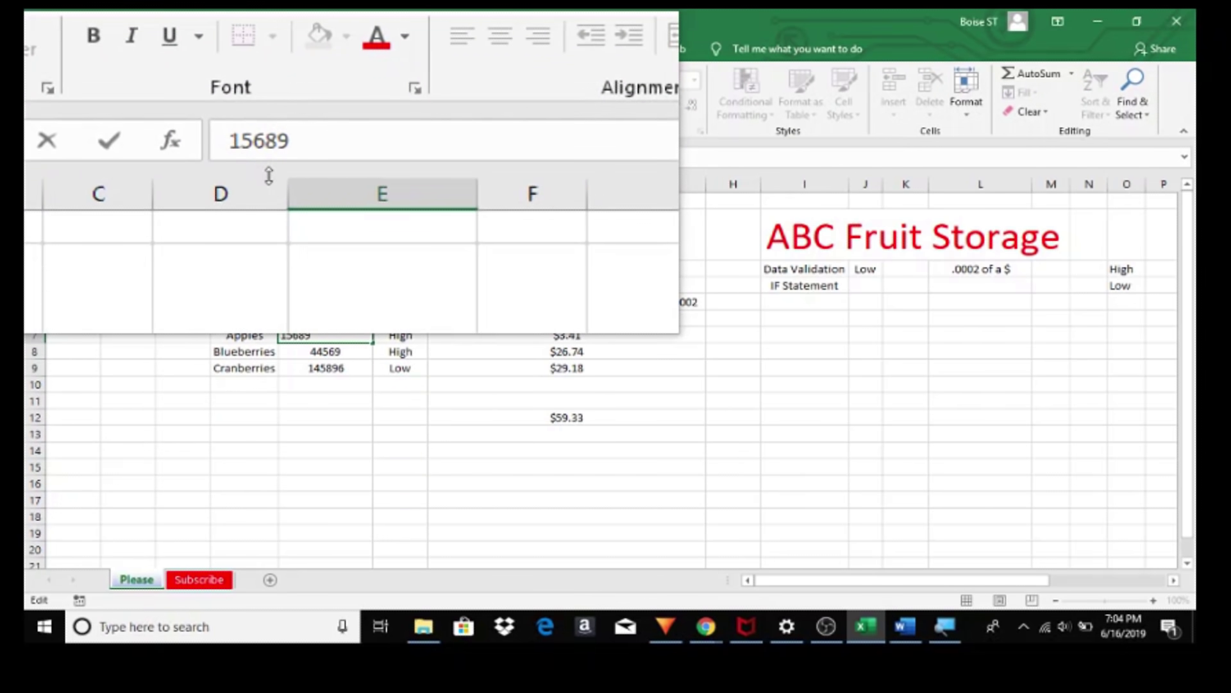
key(Return)
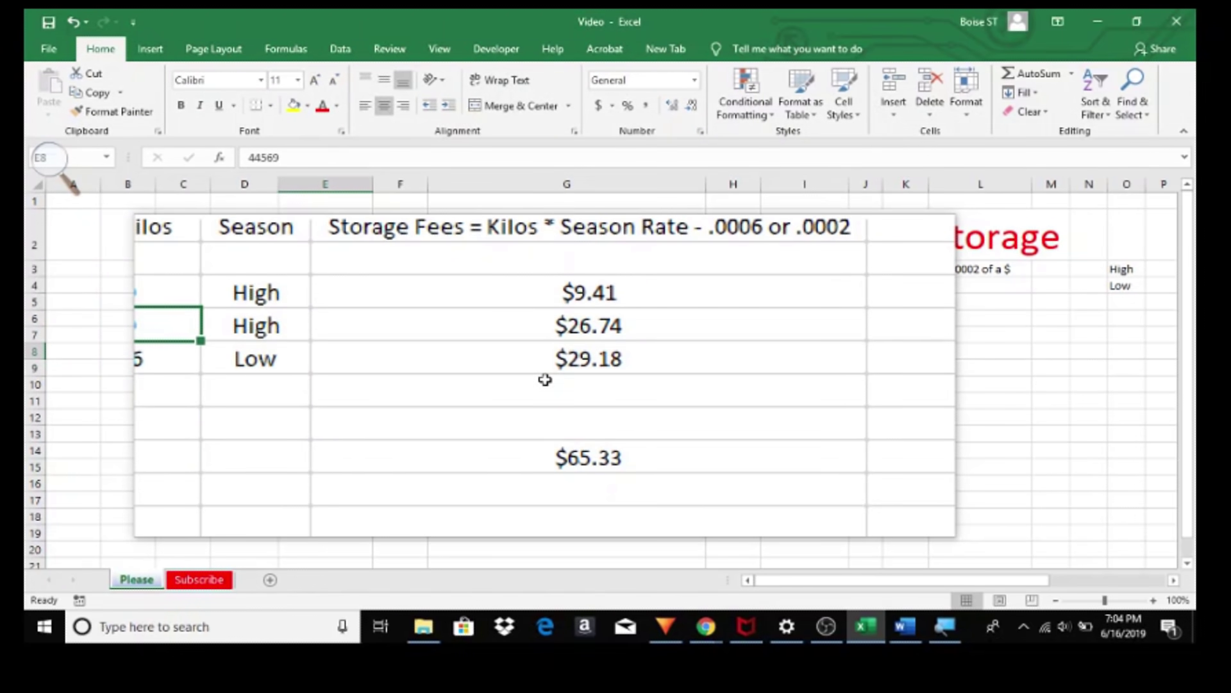
key(super+Escape)
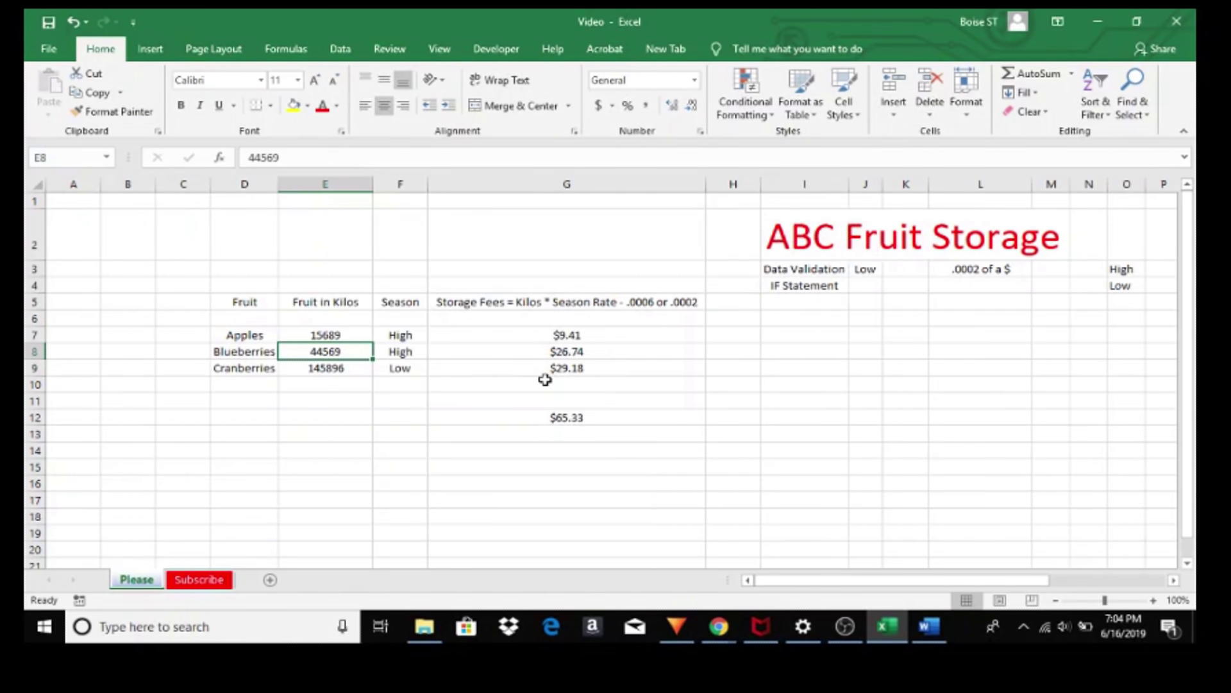